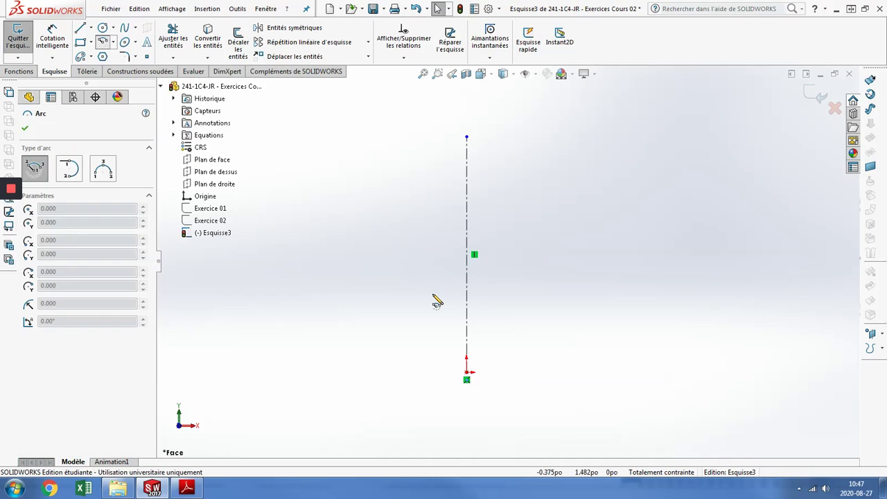
# Draw a 180° centre-point arc centred on the origin, opening downward with its endpoints level with the origin.
pyautogui.click(466, 373)
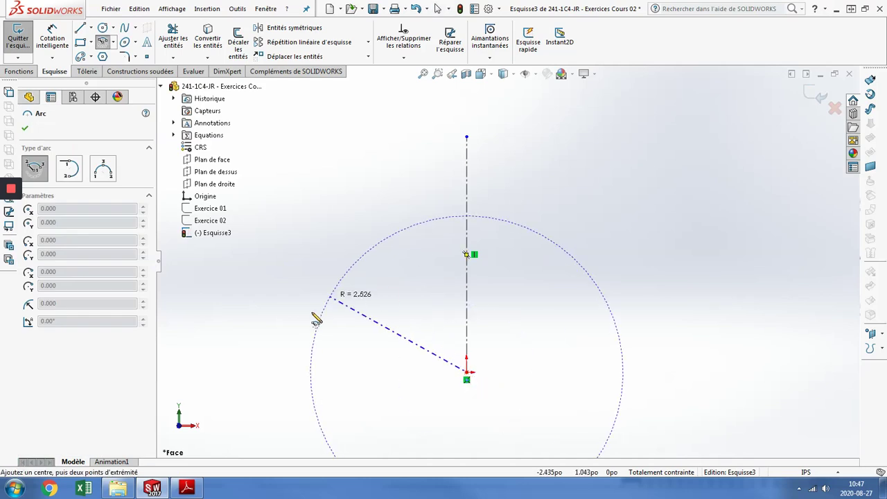
pyautogui.click(296, 372)
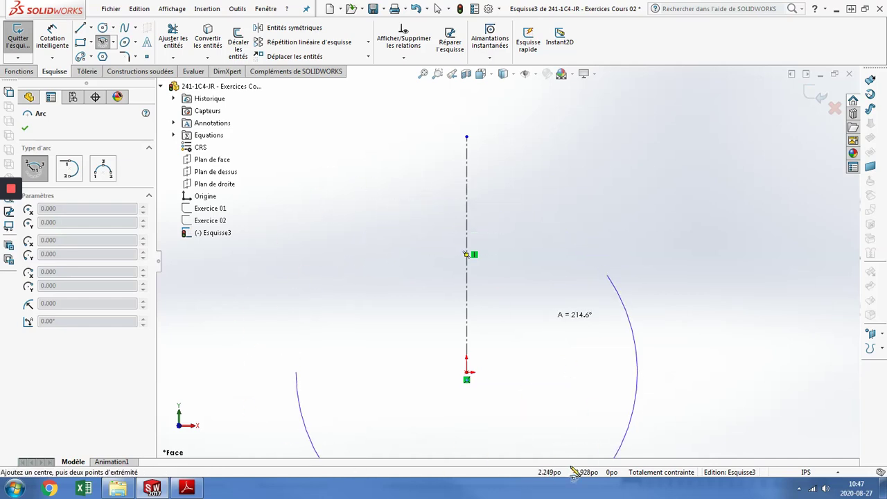
pyautogui.scroll(3, 506, 375)
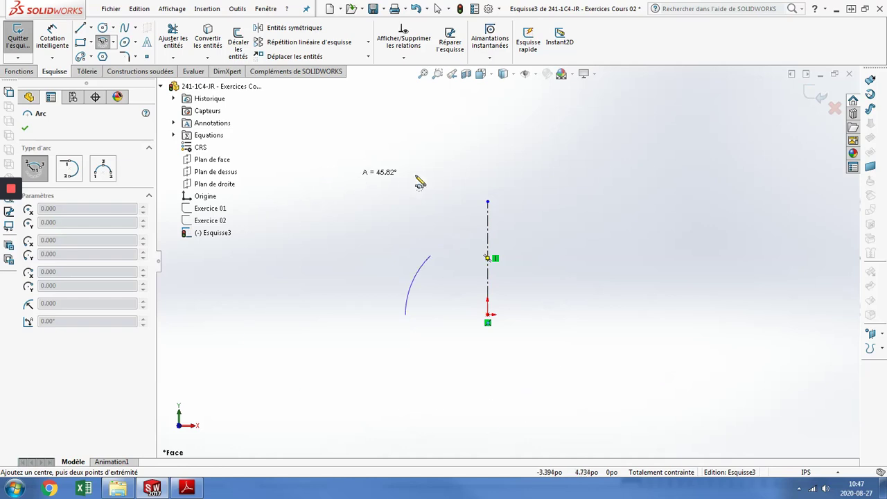
pyautogui.click(623, 317)
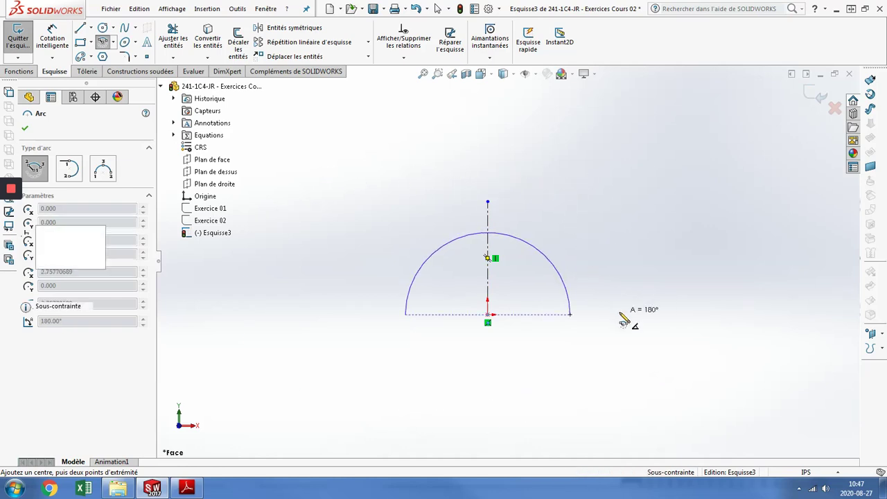
# Dimension the semicircular arc's radius as 4 inches, placing the dimension outside its upper left.
pyautogui.click(52, 38)
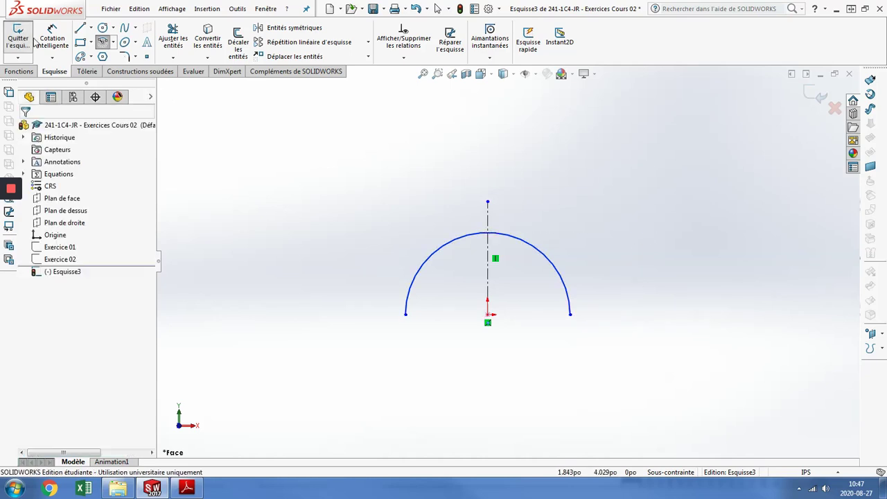
pyautogui.click(431, 242)
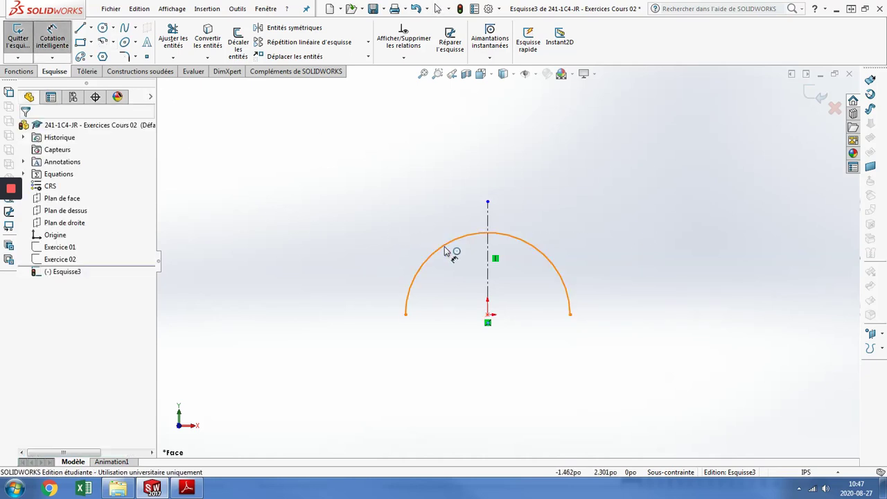
pyautogui.click(325, 183)
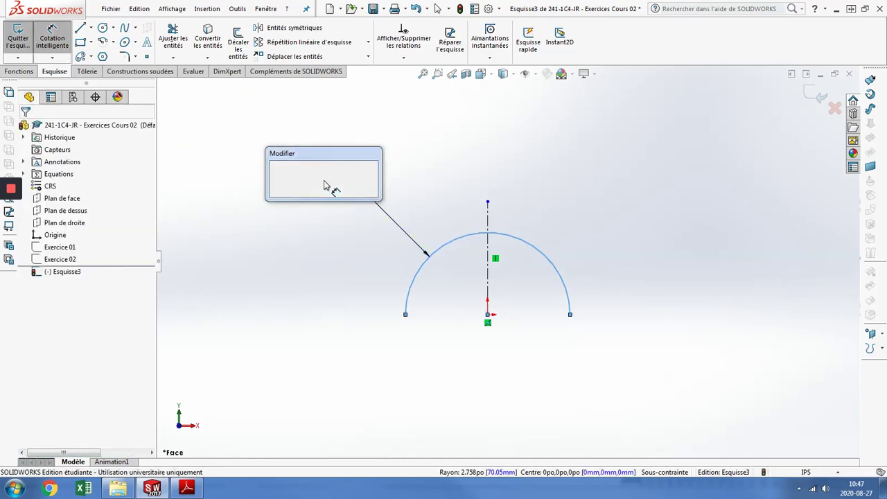
pyautogui.write('4')
pyautogui.press('Return')
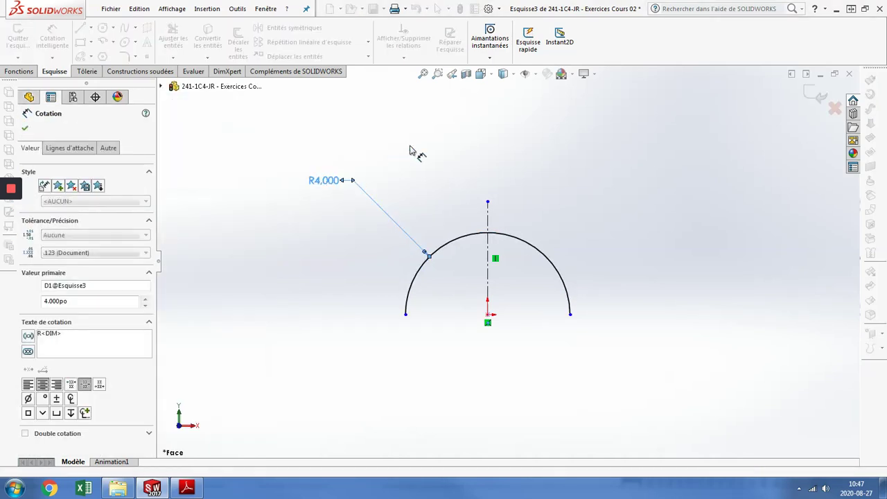
pyautogui.press('Escape')
# Offset the semicircle outward by 1 inch with dimensions added, and place the offset dimension clear of the arcs on the right.
pyautogui.click(238, 41)
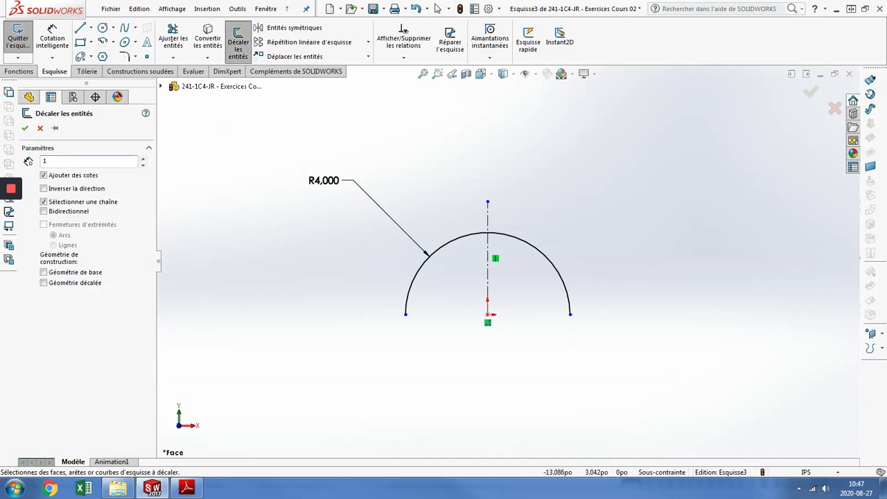
pyautogui.write('1')
pyautogui.click(534, 250)
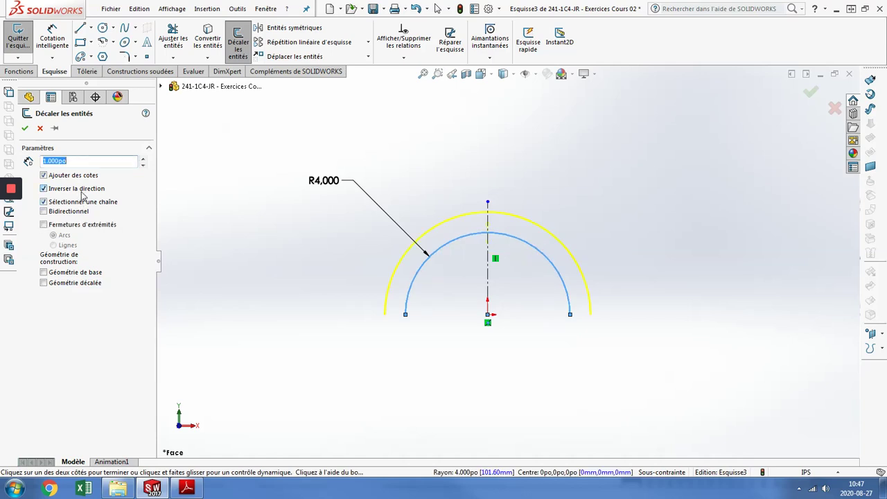
pyautogui.click(27, 128)
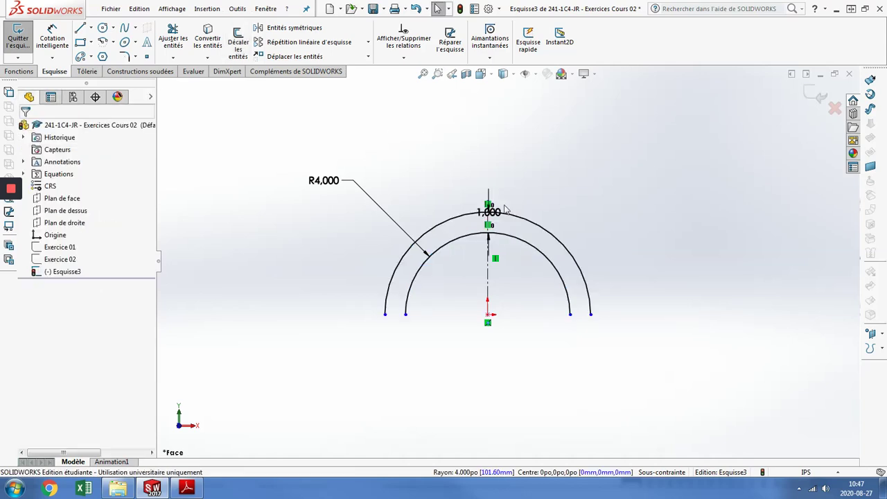
pyautogui.moveTo(498, 212); pyautogui.dragTo(660, 208)
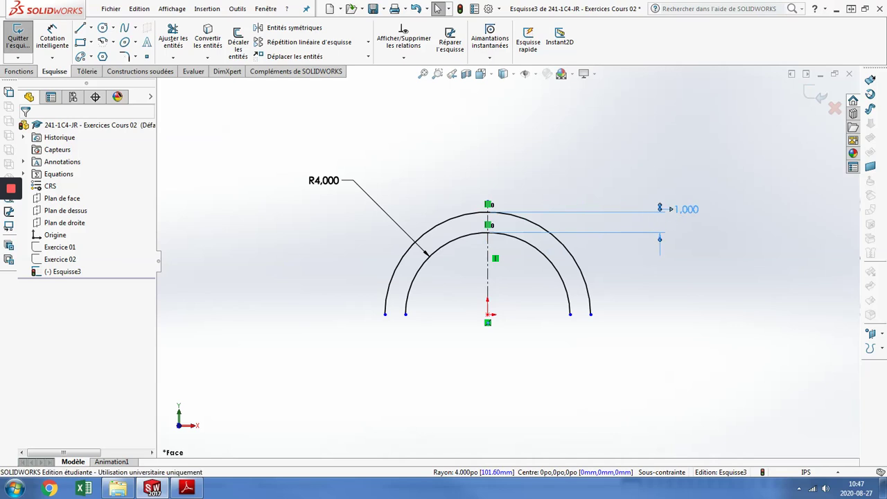
pyautogui.click(224, 212)
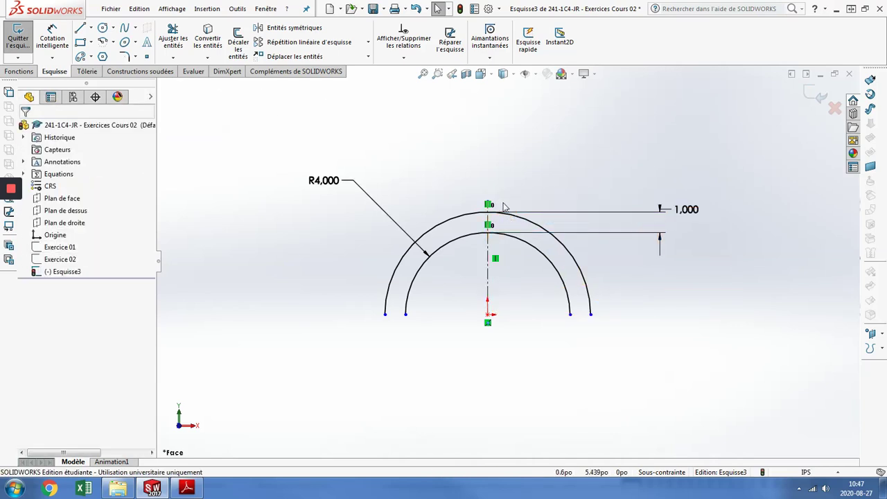
# Extend the vertical centreline upward past the outer arc to a length of about 8.07 inches.
pyautogui.scroll(-3, 518, 215)
pyautogui.moveTo(474, 210); pyautogui.dragTo(472, 106)
pyautogui.scroll(3, 541, 283)
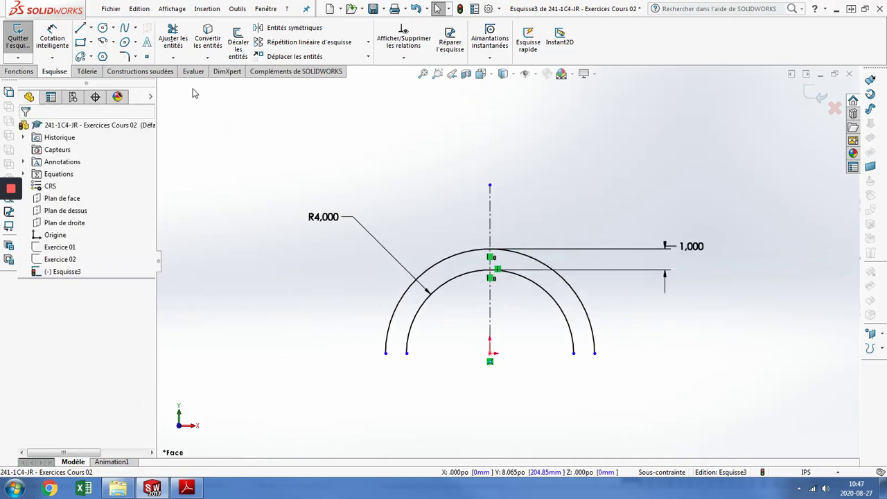
# Offset the centreline by 1.5 inches in both directions with dimensions added.
pyautogui.click(233, 45)
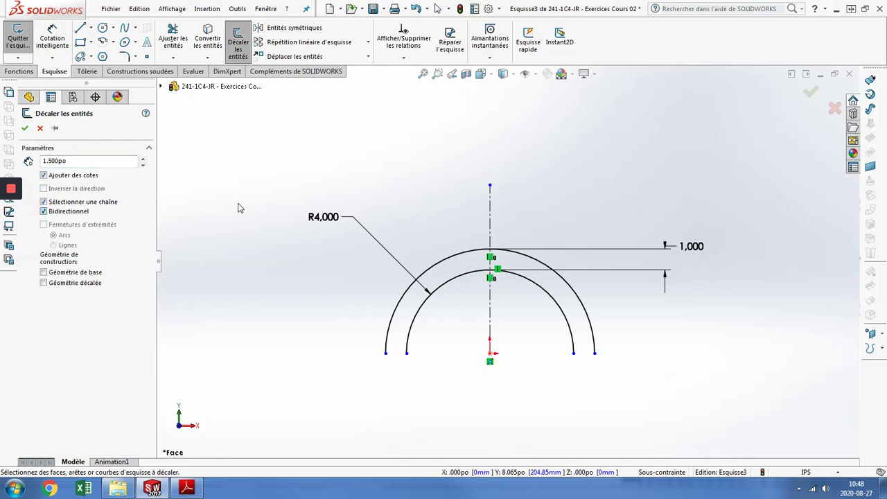
pyautogui.click(491, 213)
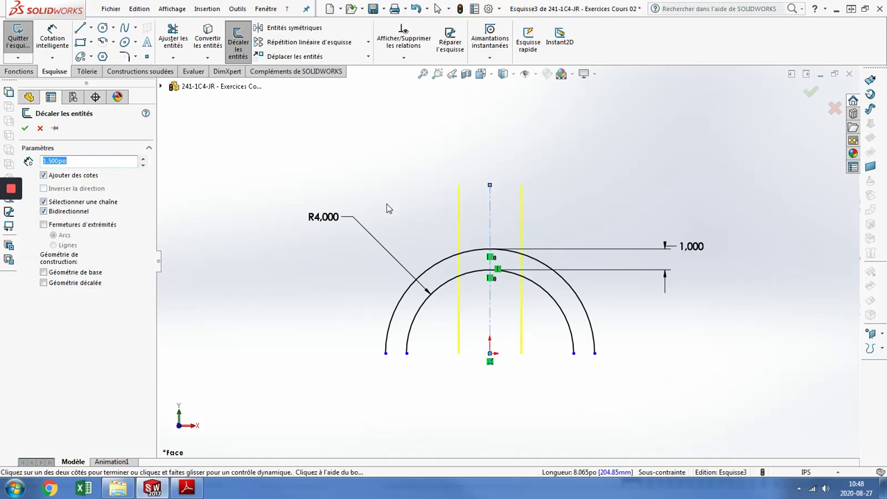
pyautogui.click(25, 128)
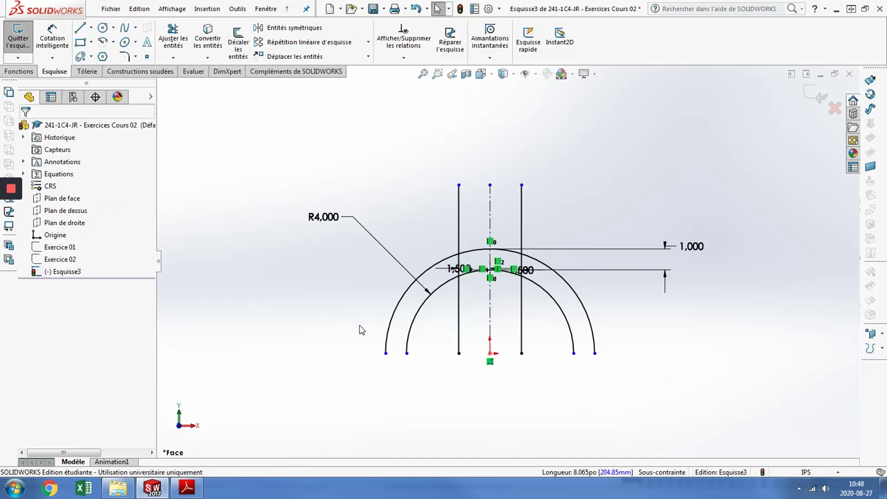
# Trim both vertical offset lines below the outer arc, and remove the outer arc segment between them.
pyautogui.scroll(-1, 515, 323)
pyautogui.scroll(-1, 509, 320)
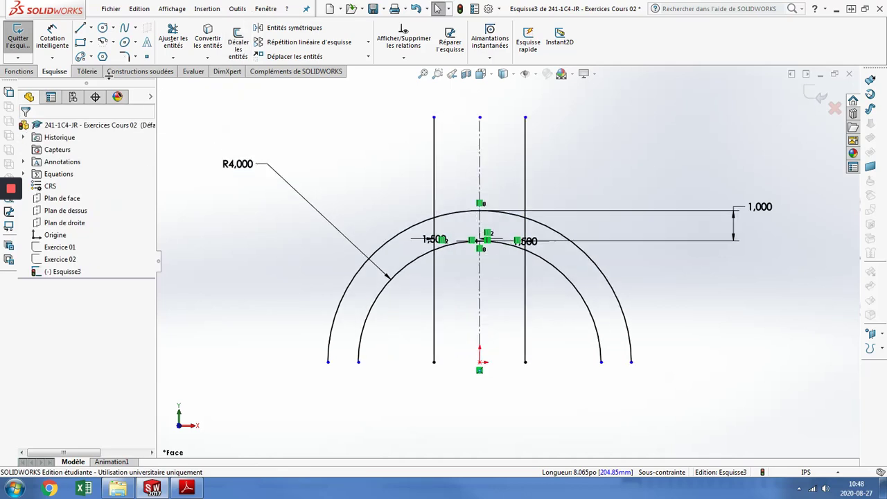
pyautogui.click(163, 41)
pyautogui.moveTo(535, 324); pyautogui.dragTo(519, 300)
pyautogui.moveTo(438, 302); pyautogui.dragTo(442, 301)
pyautogui.scroll(-2, 591, 250)
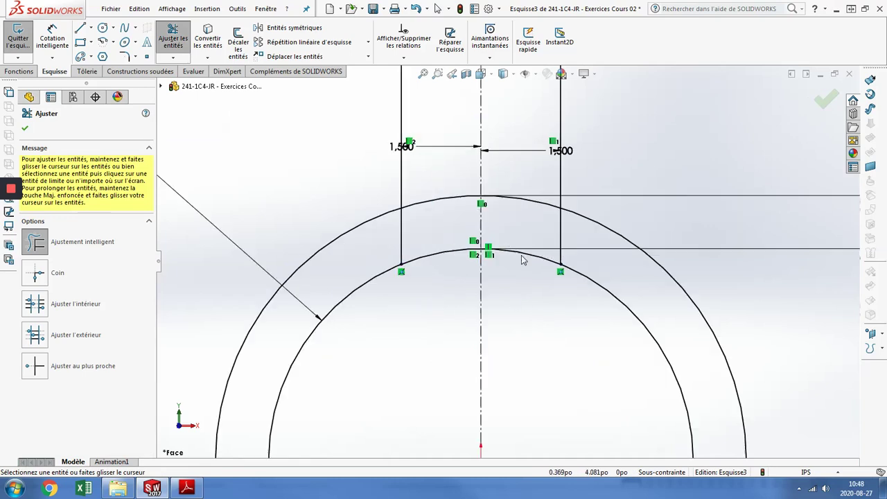
pyautogui.click(576, 236)
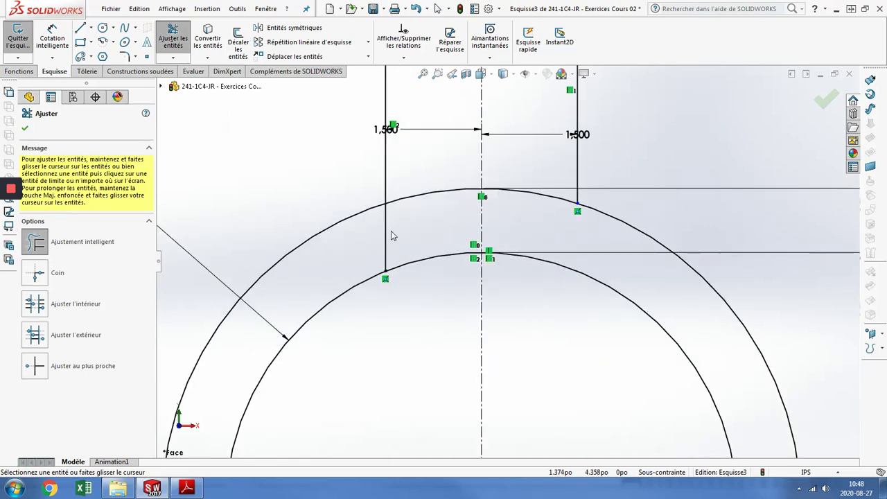
pyautogui.moveTo(368, 248)
pyautogui.mouseDown()
pyautogui.moveTo(402, 243)
pyautogui.moveTo(481, 196)
pyautogui.moveTo(529, 218)
pyautogui.mouseUp()
pyautogui.scroll(3, 483, 247)
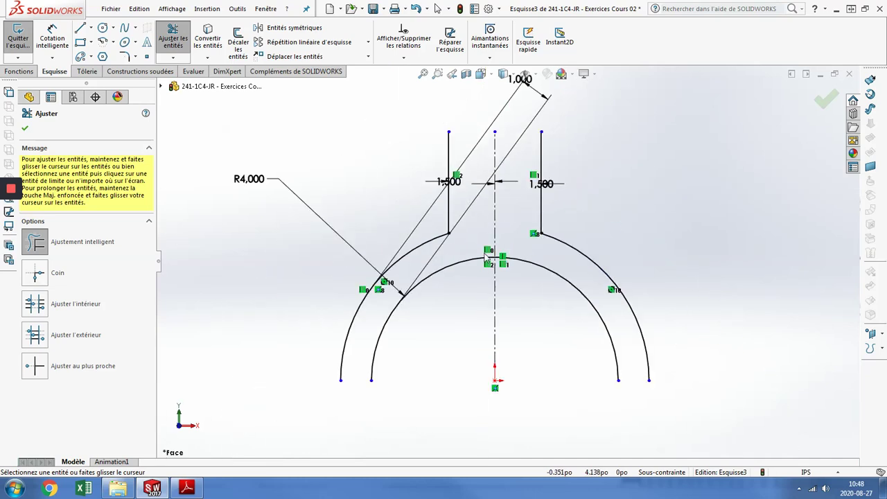
pyautogui.press('Escape')
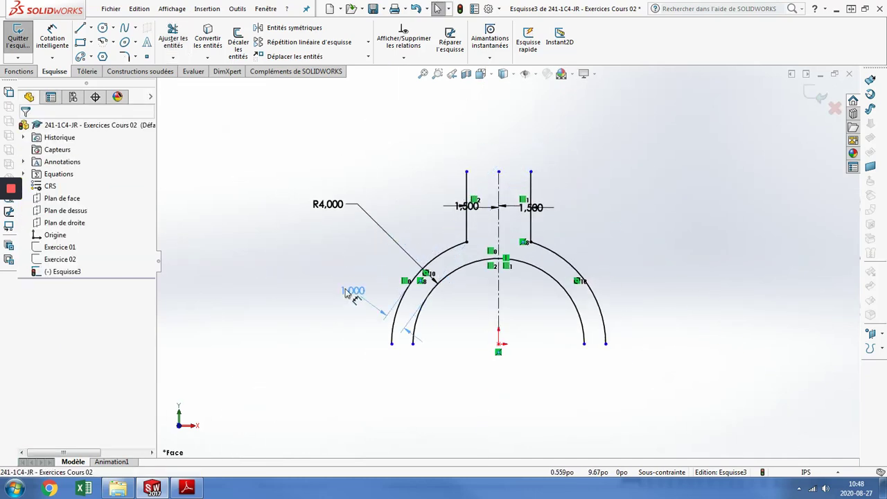
# Move the 1 inch offset dimension beside the lower left portion of the arcs.
pyautogui.click(350, 286)
pyautogui.press('Escape')
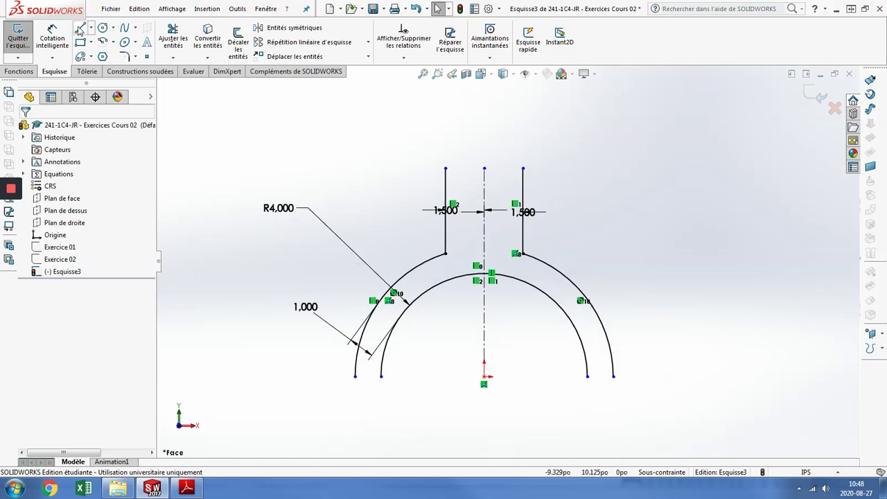
# Draw a horizontal line connecting the two vertical lines near their upper ends, and trim the excess line ends above it.
pyautogui.click(445, 189)
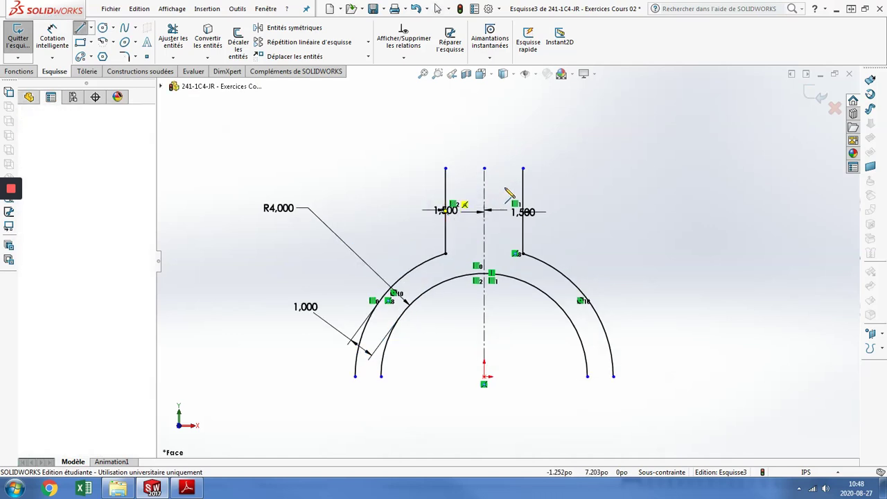
pyautogui.click(523, 190)
pyautogui.press('Escape')
pyautogui.click(163, 35)
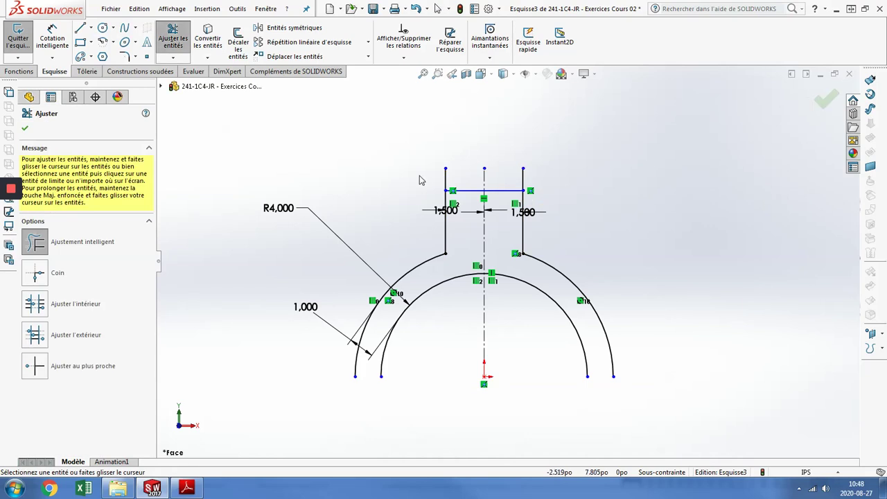
pyautogui.click(445, 178)
pyautogui.click(524, 180)
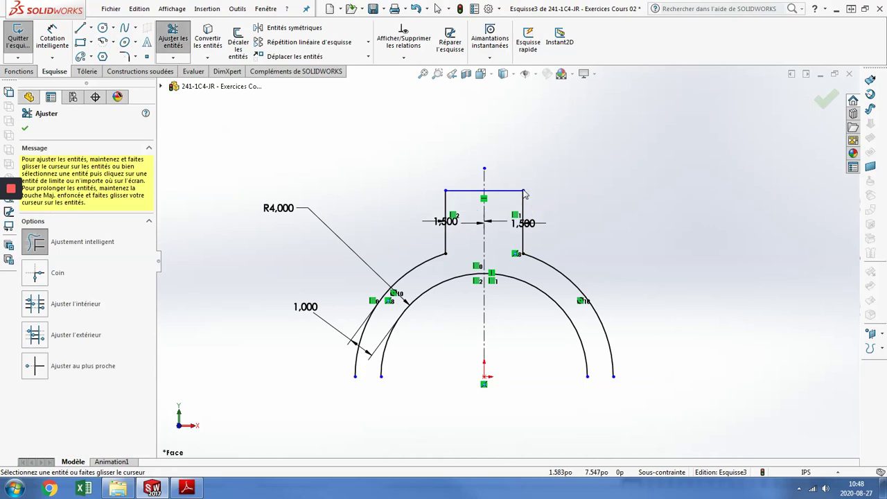
pyautogui.press('Escape')
# Draw a horizontal line about 1.5 inches below the origin, extending past the outer arc's ends on both sides.
pyautogui.scroll(1, 511, 311)
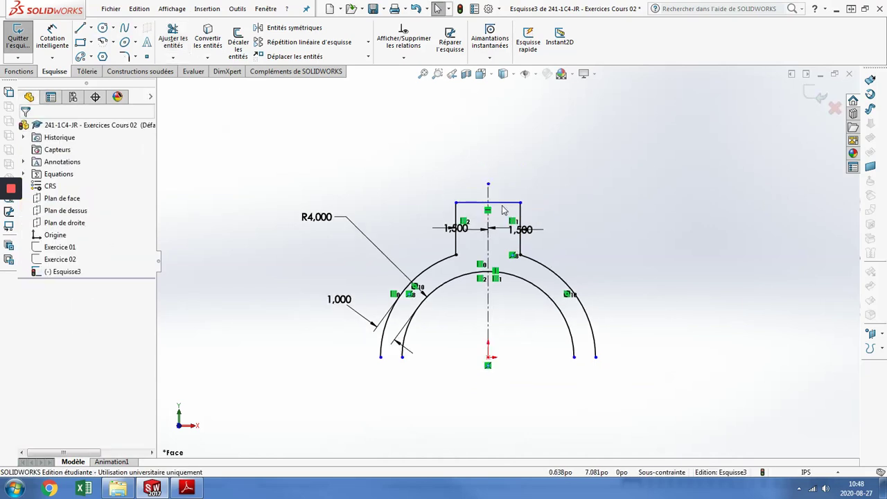
pyautogui.scroll(1, 511, 410)
pyautogui.scroll(-1, 510, 410)
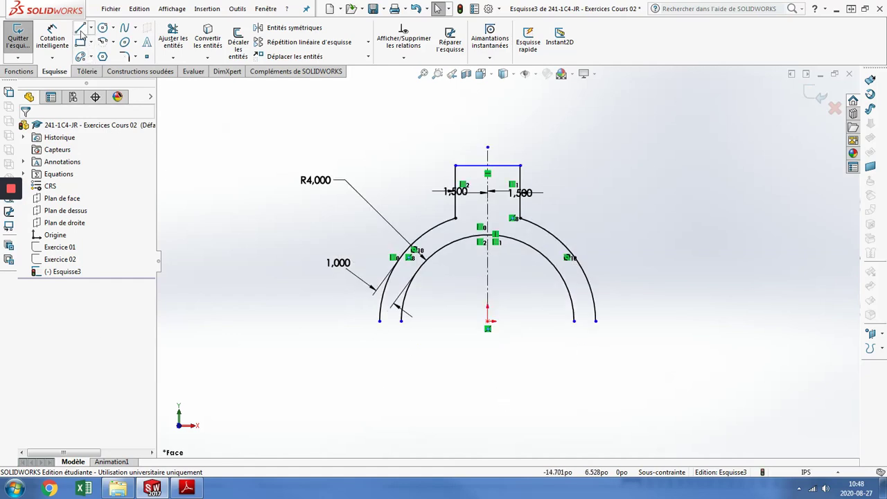
pyautogui.click(350, 353)
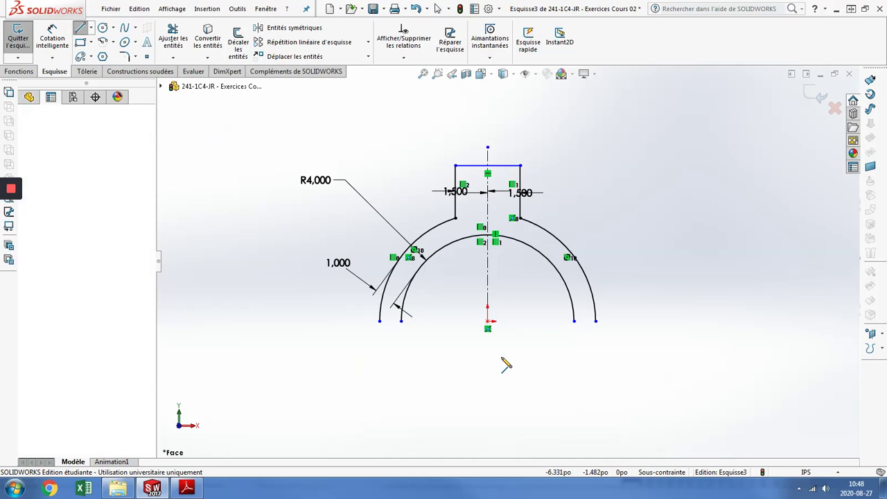
pyautogui.click(616, 353)
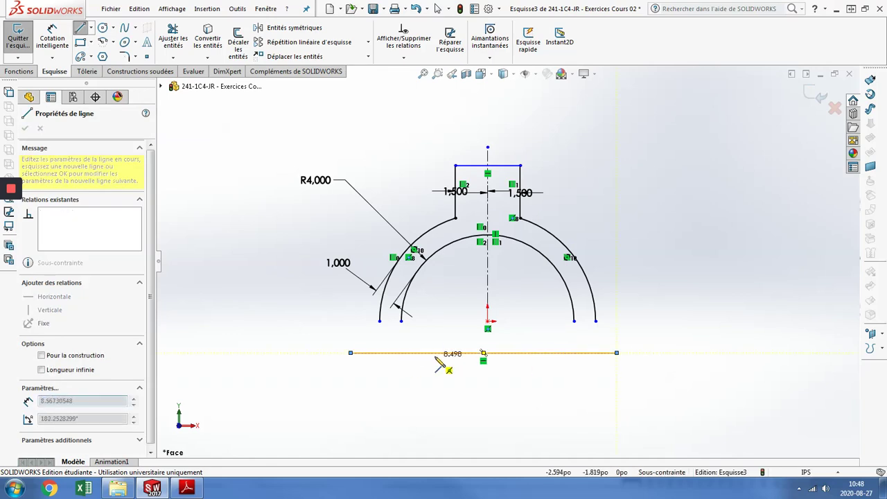
pyautogui.scroll(-2, 439, 365)
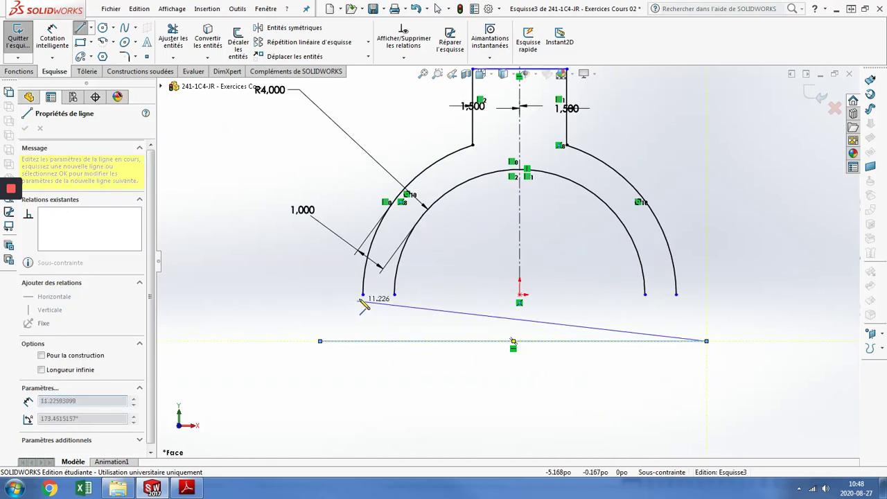
pyautogui.press('Escape')
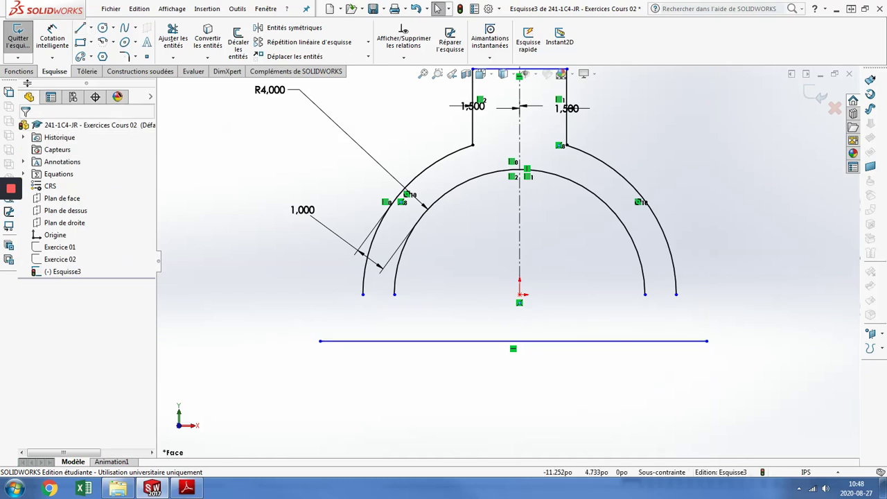
# Draw a vertical line from the outer arc's left endpoint down to the lower horizontal line.
pyautogui.press('l')
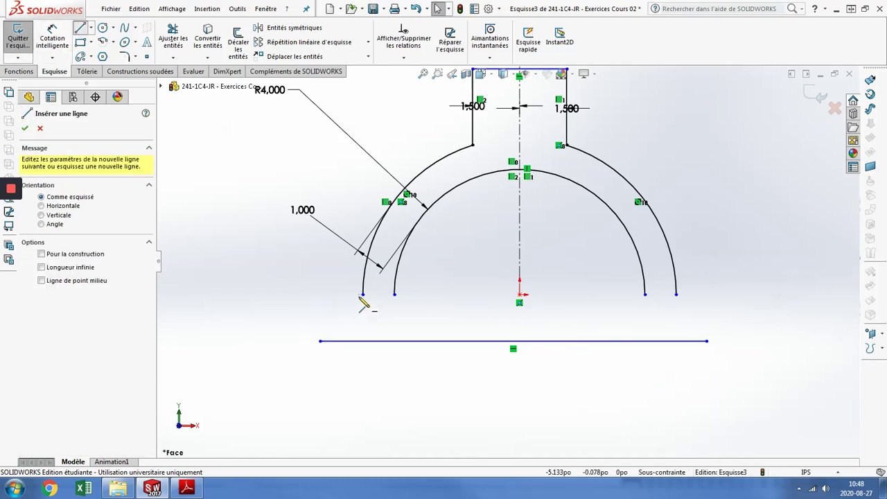
pyautogui.click(363, 295)
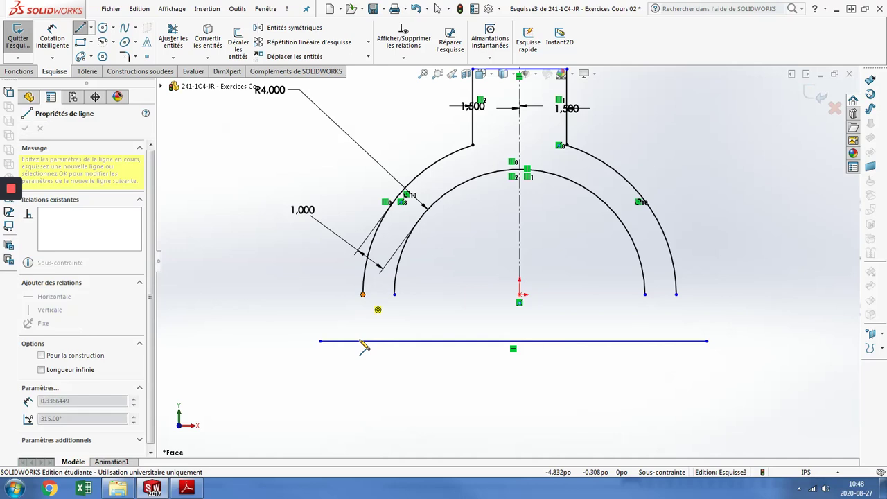
pyautogui.click(362, 340)
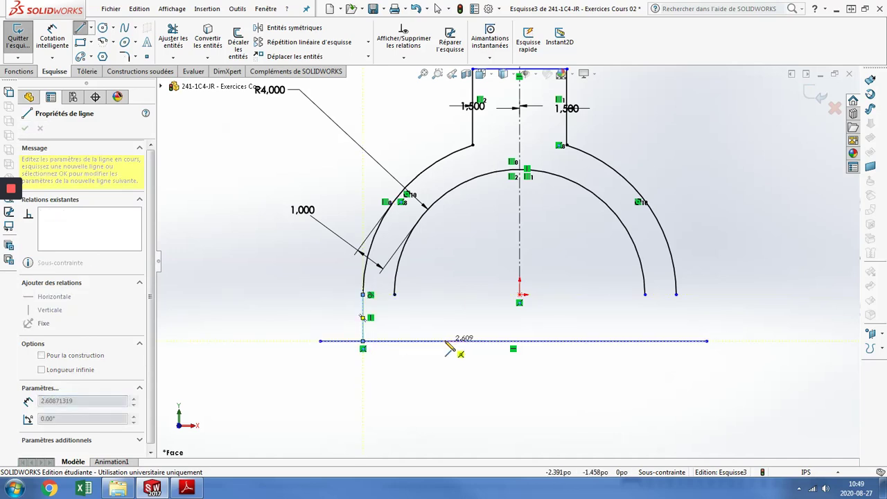
# Draw a vertical line about 1.48 inches long from the outer arc's right endpoint down to the lower horizontal line.
pyautogui.press('Escape')
pyautogui.press('Escape')
pyautogui.press('l')
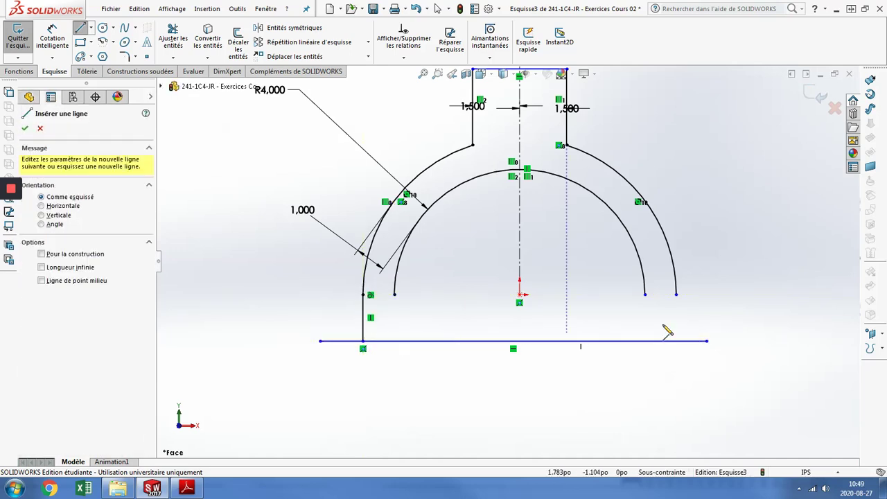
pyautogui.click(675, 295)
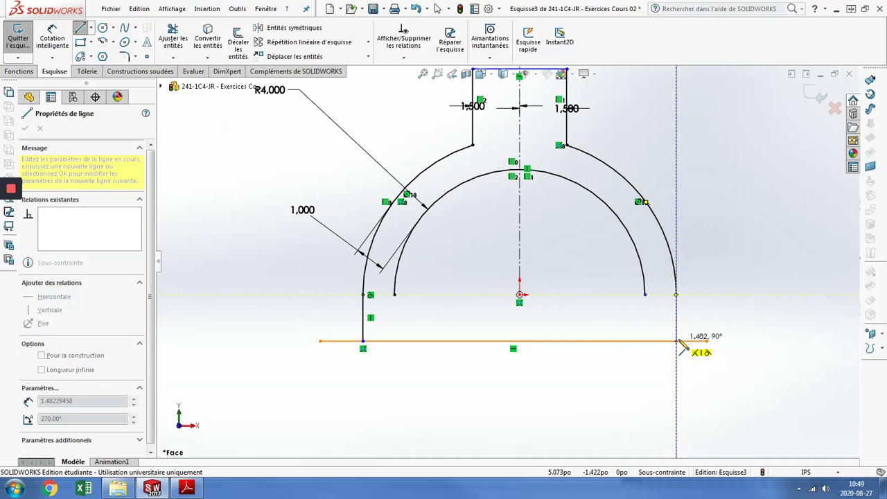
pyautogui.click(680, 341)
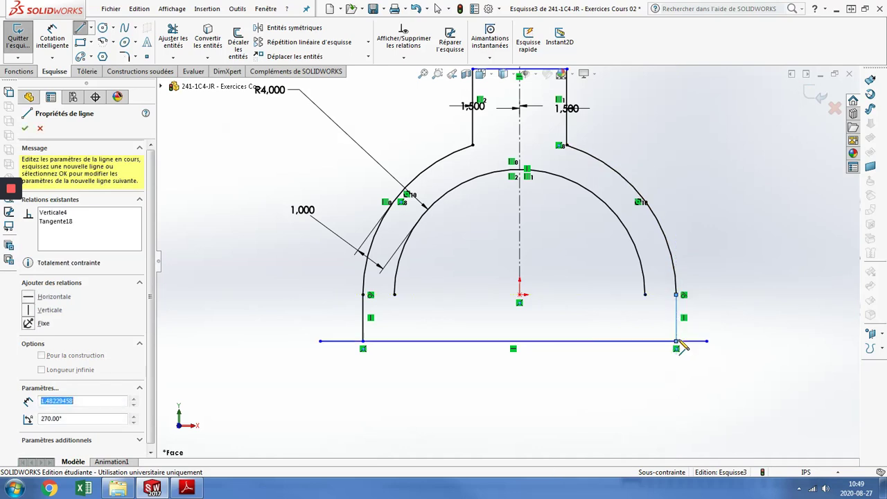
pyautogui.press('Escape')
pyautogui.press('Escape')
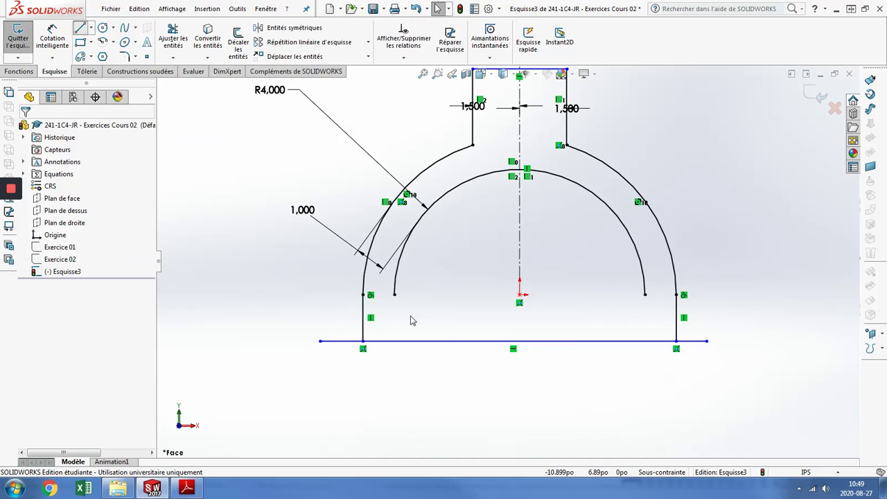
# Sketch the left foot's inner contour from the base line: about 1.05 inches up, 0.67 inch outward, and a tangent arc to the inner arc's left endpoint.
pyautogui.click(432, 341)
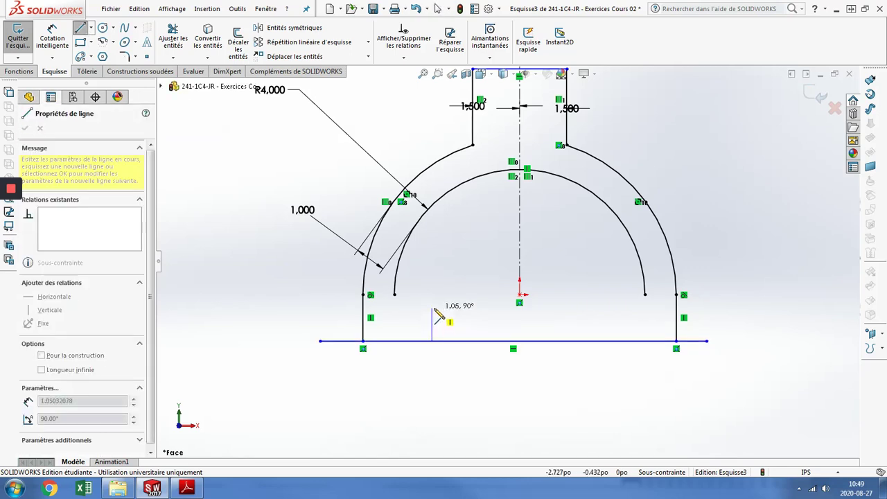
pyautogui.click(433, 307)
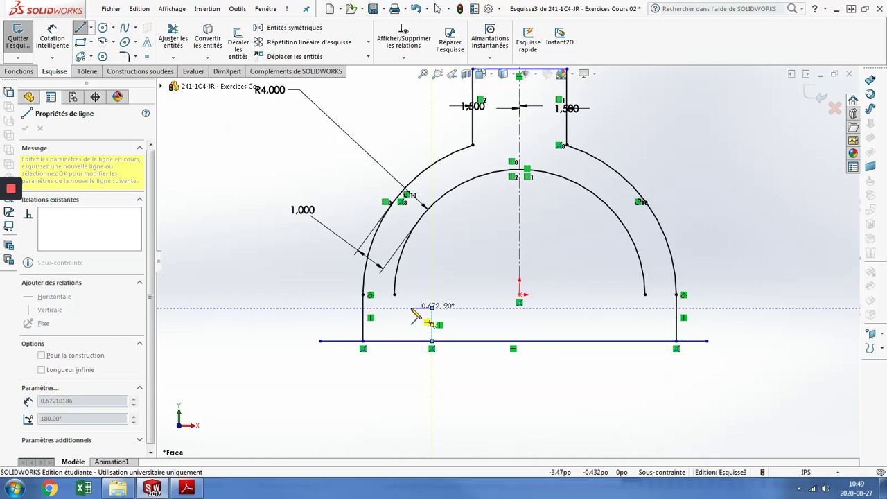
pyautogui.scroll(-2, 416, 313)
pyautogui.scroll(-1, 413, 311)
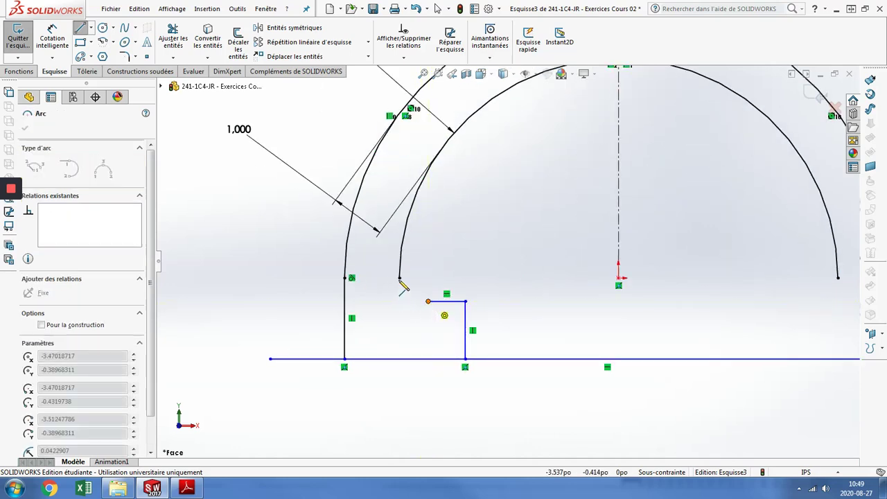
pyautogui.click(400, 278)
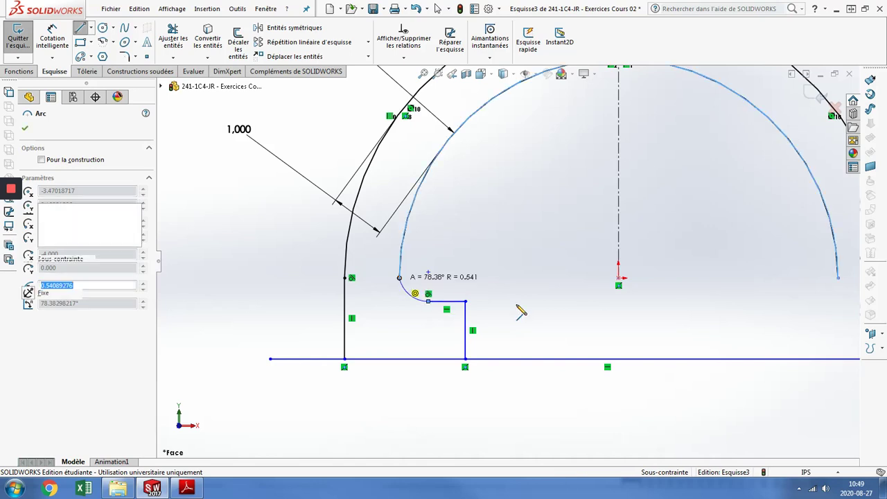
pyautogui.press('Escape')
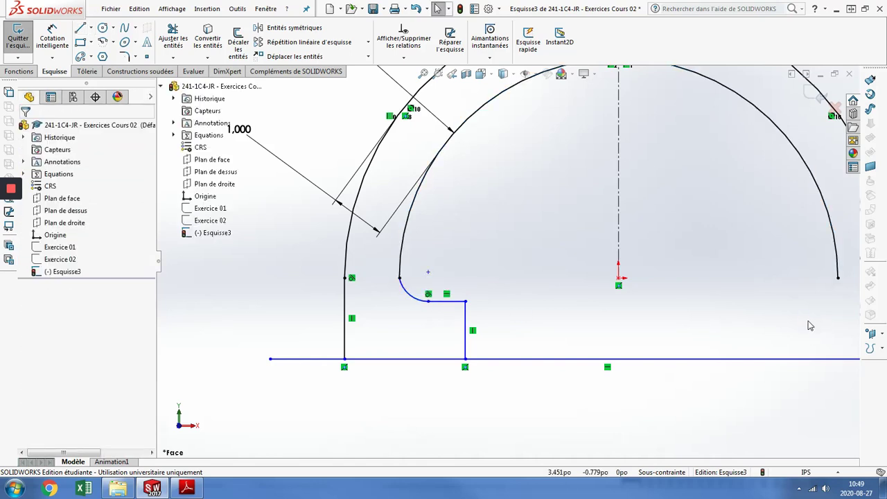
# Sketch the right foot's inner contour from the base line: about 1.05 inches up, 0.88 inch outward, and a tangent arc to the inner arc's right endpoint.
pyautogui.press('l')
pyautogui.click(756, 358)
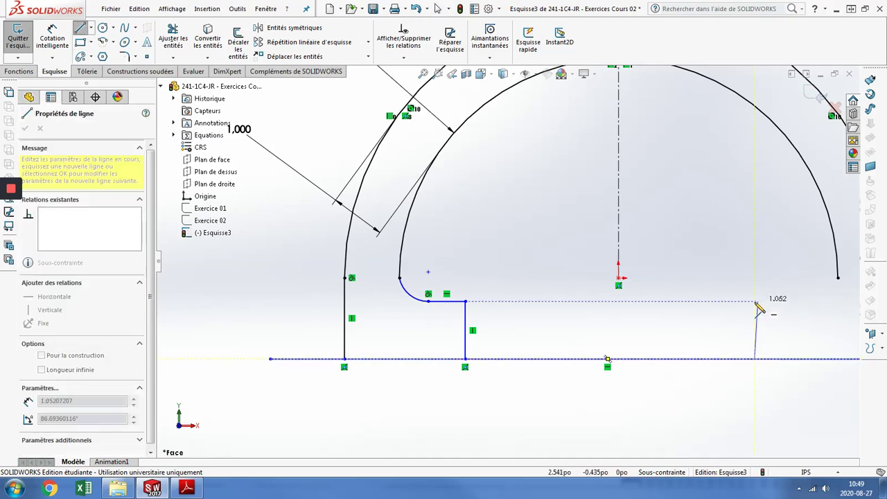
pyautogui.click(754, 300)
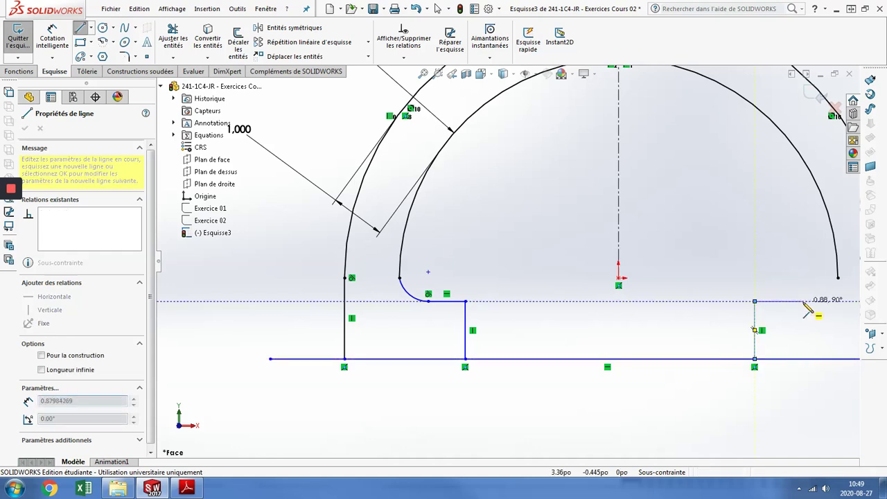
pyautogui.click(802, 301)
pyautogui.press('a')
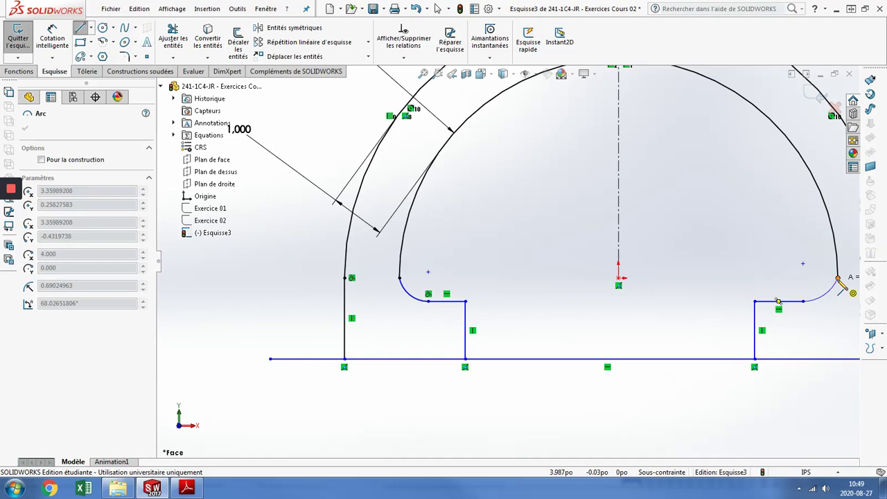
pyautogui.click(838, 278)
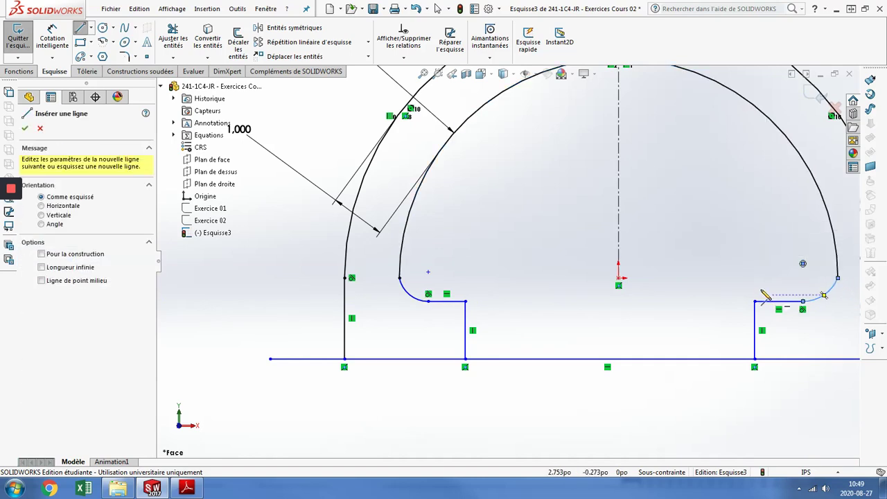
pyautogui.press('Escape')
pyautogui.press('z')
pyautogui.press('z')
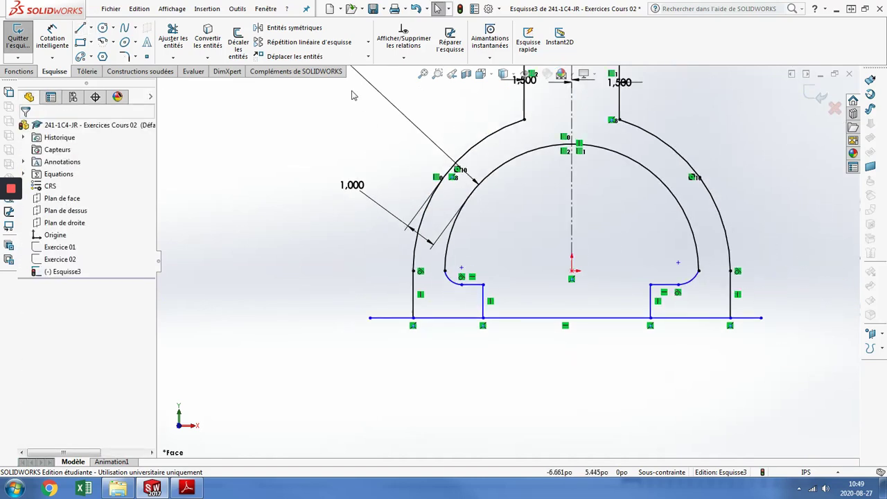
# Trim the base line's overhanging ends and its middle portion between the two feet.
pyautogui.click(186, 35)
pyautogui.moveTo(381, 305); pyautogui.dragTo(383, 327)
pyautogui.moveTo(548, 325)
pyautogui.mouseDown()
pyautogui.moveTo(695, 302)
pyautogui.moveTo(758, 331)
pyautogui.mouseUp()
pyautogui.click(172, 38)
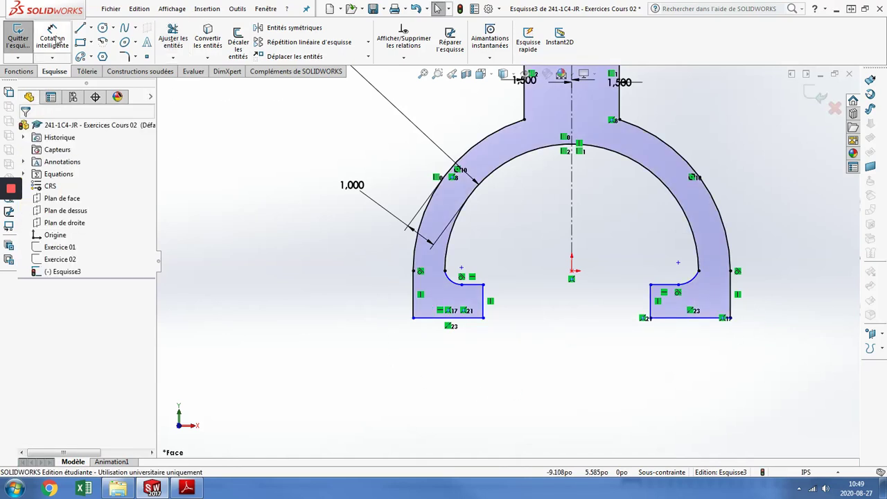
# Make the short horizontal top lines of the left and right feet collinear.
pyautogui.click(471, 284)
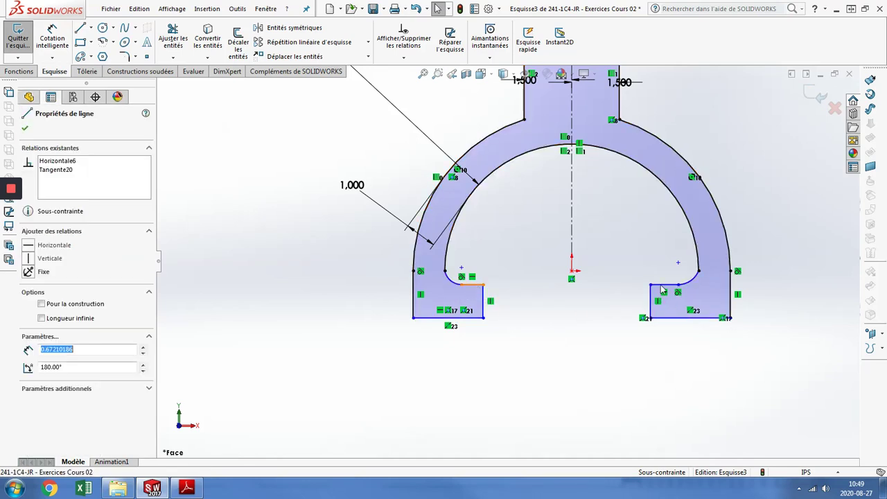
pyautogui.keyDown('ctrl'); pyautogui.click(663, 285); pyautogui.keyUp('ctrl')
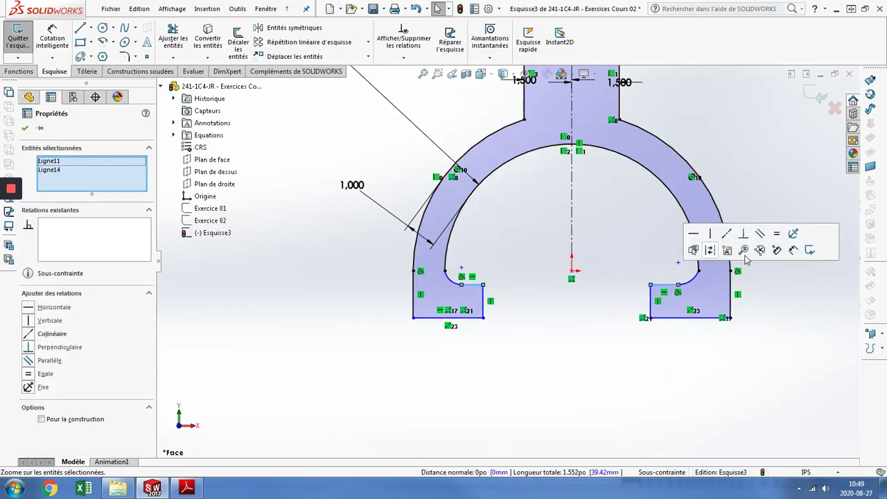
pyautogui.click(726, 233)
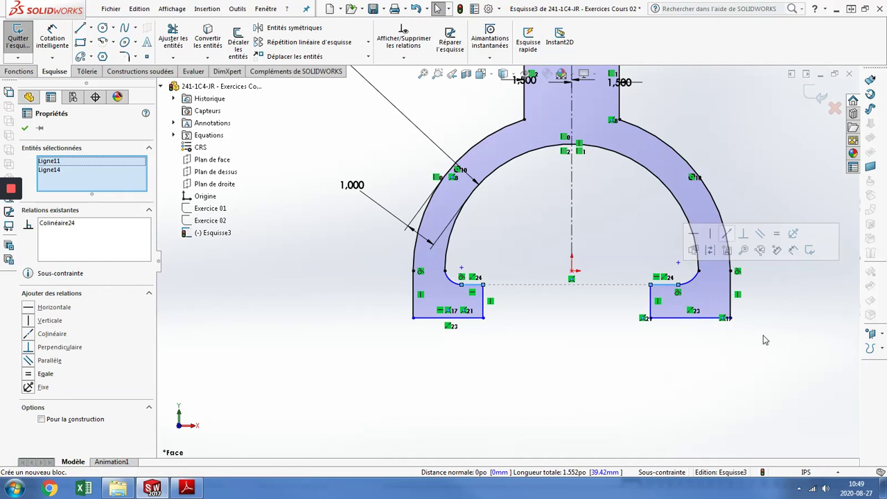
pyautogui.press('Escape')
# Add tangent relations between the large inner arc and the small corner arcs on both the right and left feet.
pyautogui.click(694, 270)
pyautogui.keyDown('ctrl'); pyautogui.click(694, 232); pyautogui.keyUp('ctrl')
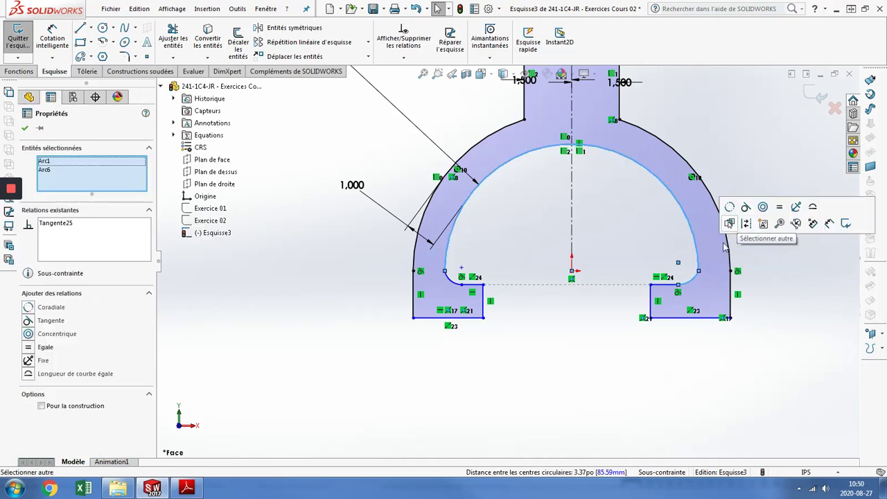
pyautogui.click(746, 206)
pyautogui.press('Escape')
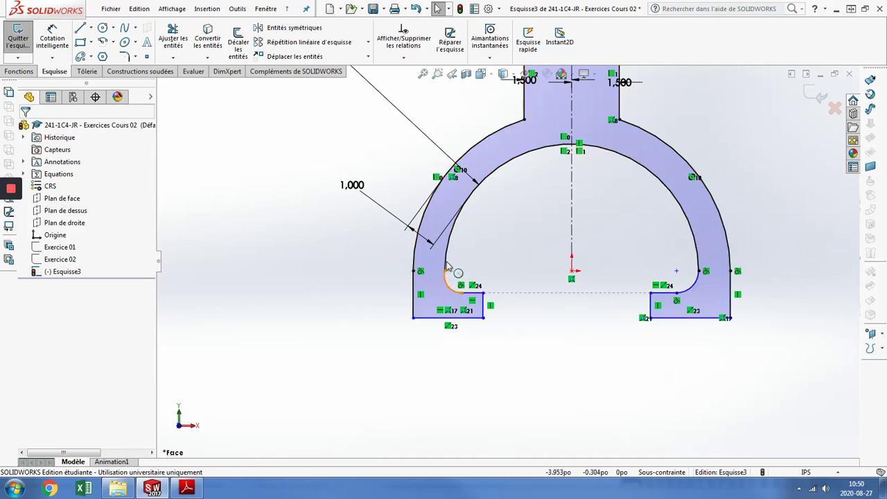
pyautogui.click(447, 268)
pyautogui.keyDown('ctrl'); pyautogui.click(450, 239); pyautogui.keyUp('ctrl')
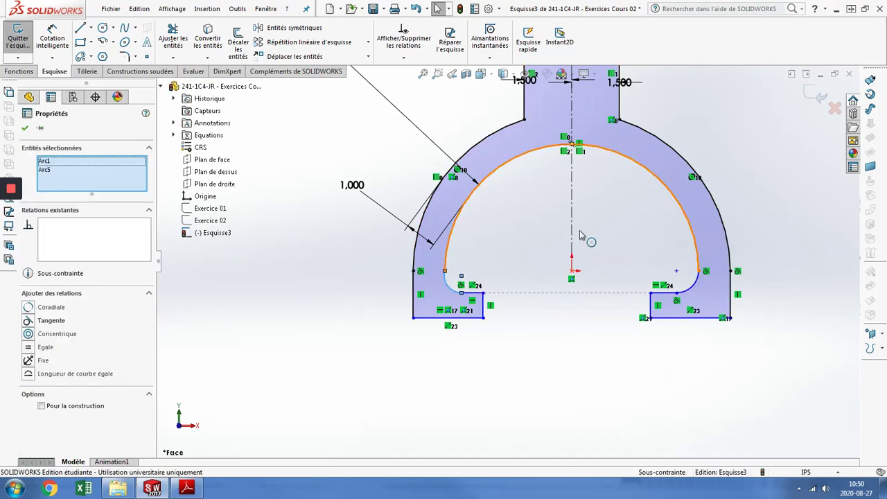
pyautogui.click(495, 210)
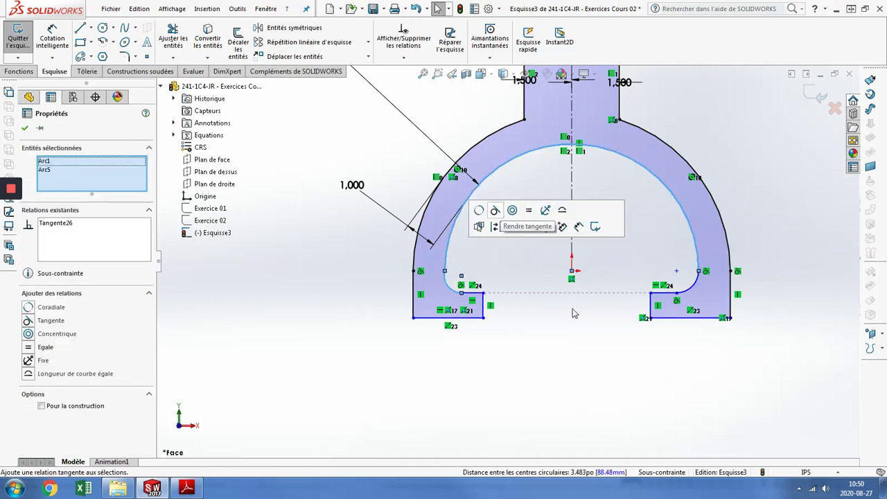
pyautogui.click(608, 390)
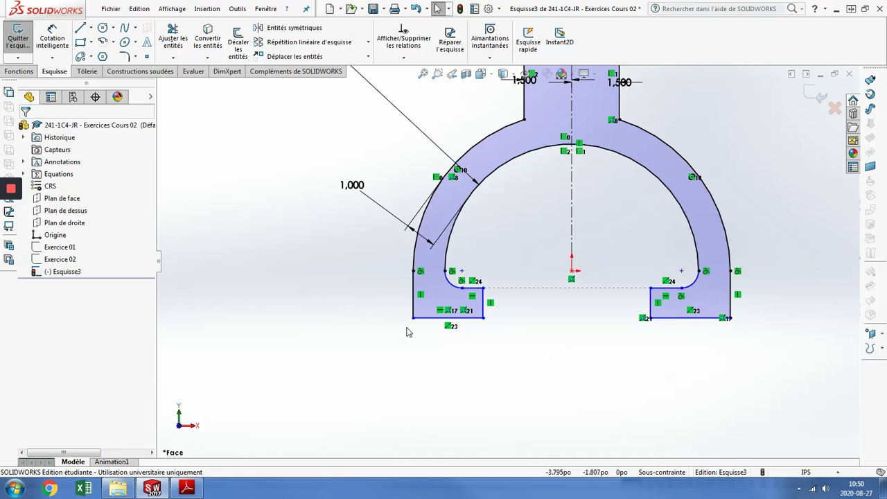
# Make the bottom lines of the left and right feet equal in length.
pyautogui.keyDown('ctrl'); pyautogui.click(676, 317); pyautogui.keyUp('ctrl')
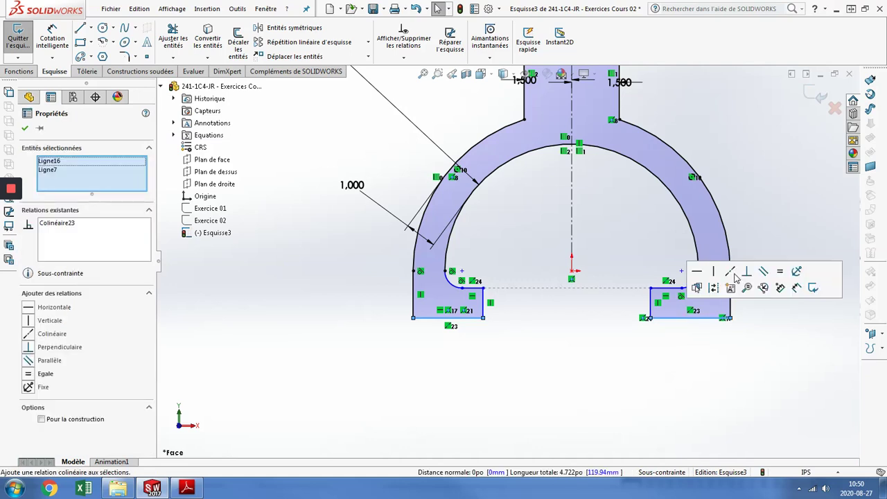
pyautogui.click(780, 271)
pyautogui.click(555, 393)
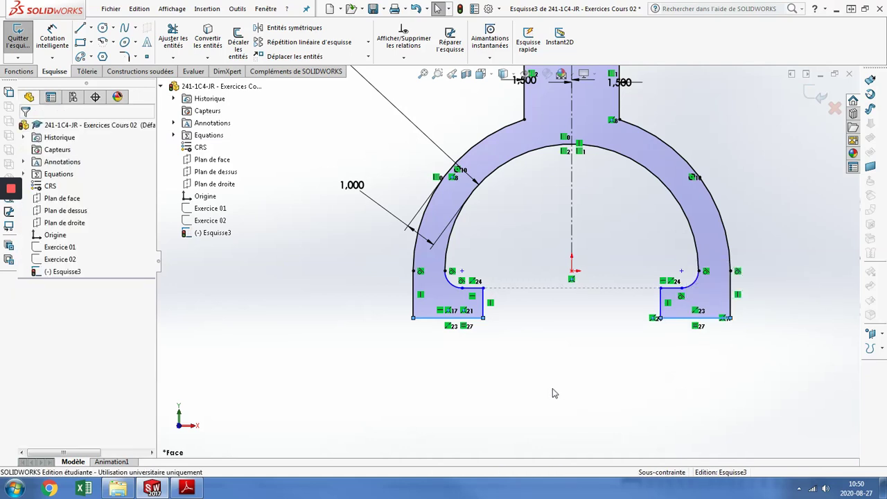
# Dimension the vertical distance between the left foot's bottom line and the origin as 1 inch.
pyautogui.press('f')
pyautogui.click(52, 38)
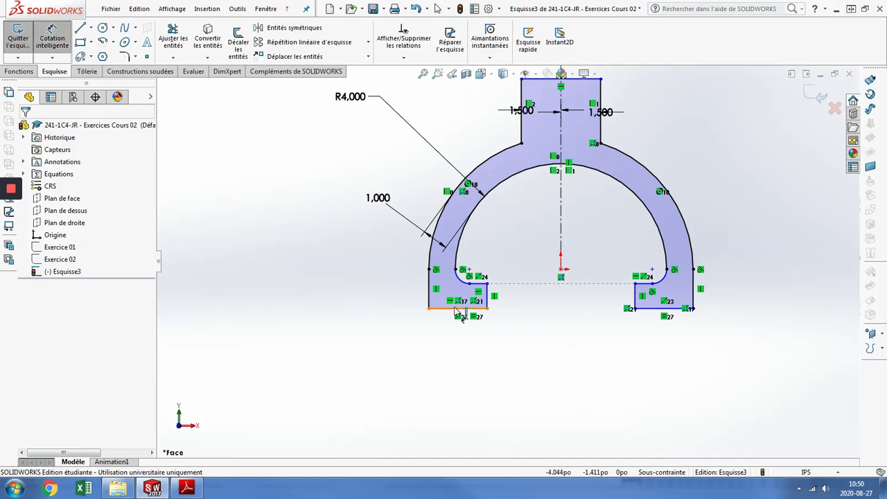
pyautogui.click(544, 301)
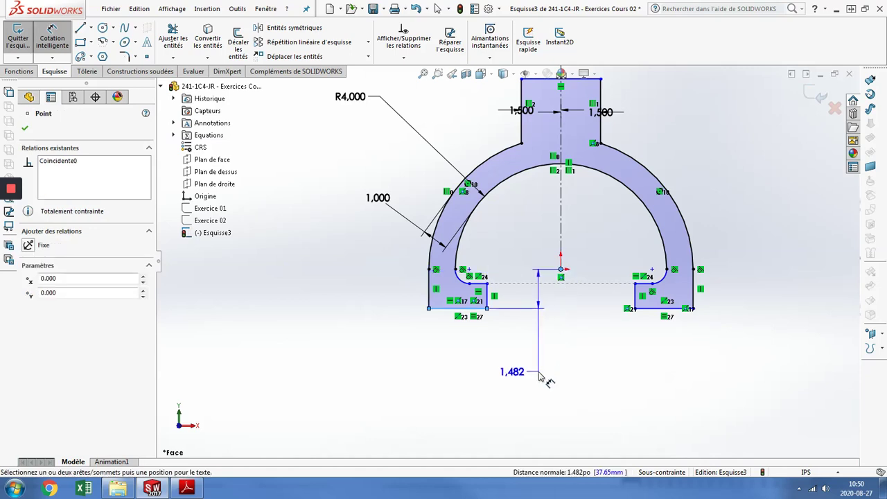
pyautogui.click(540, 375)
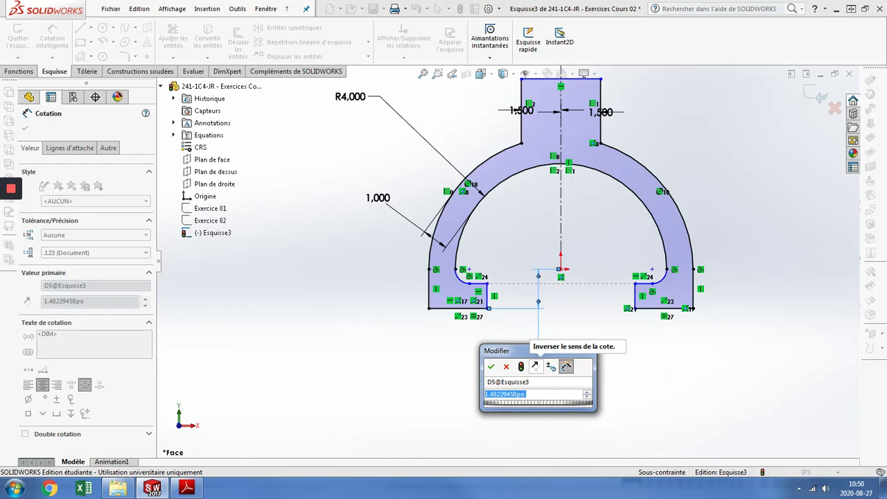
pyautogui.press('Return')
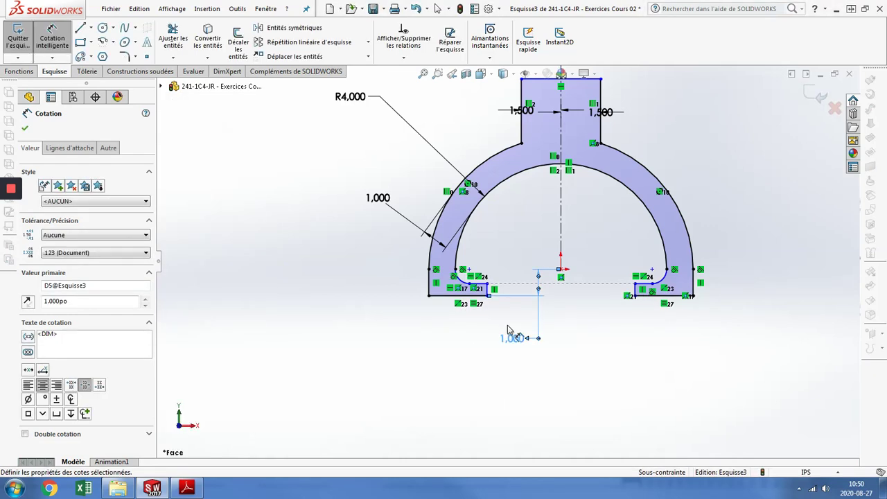
# Dimension the left foot's small corner arc with a radius of 0.5 inch.
pyautogui.scroll(-3, 478, 304)
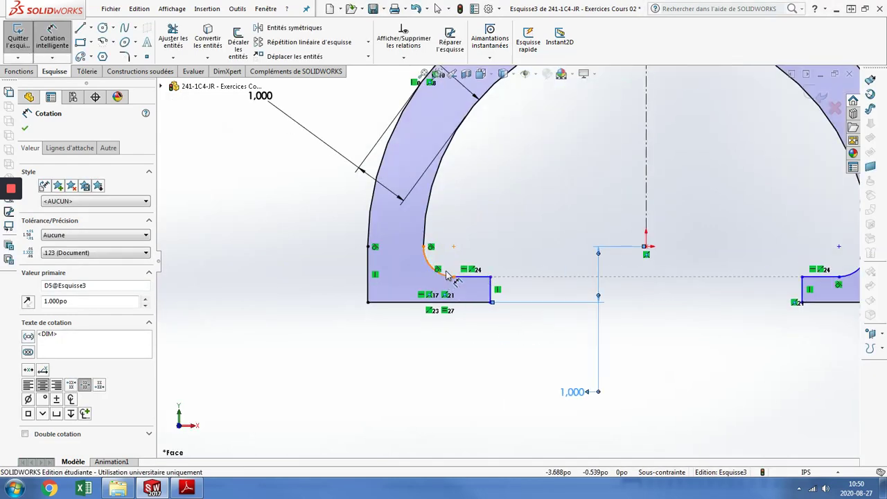
pyautogui.click(535, 186)
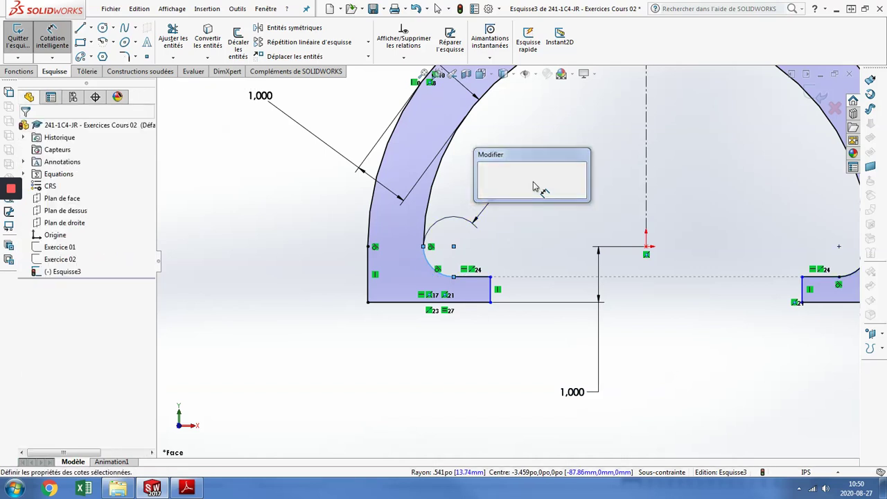
pyautogui.write('.5')
pyautogui.press('Return')
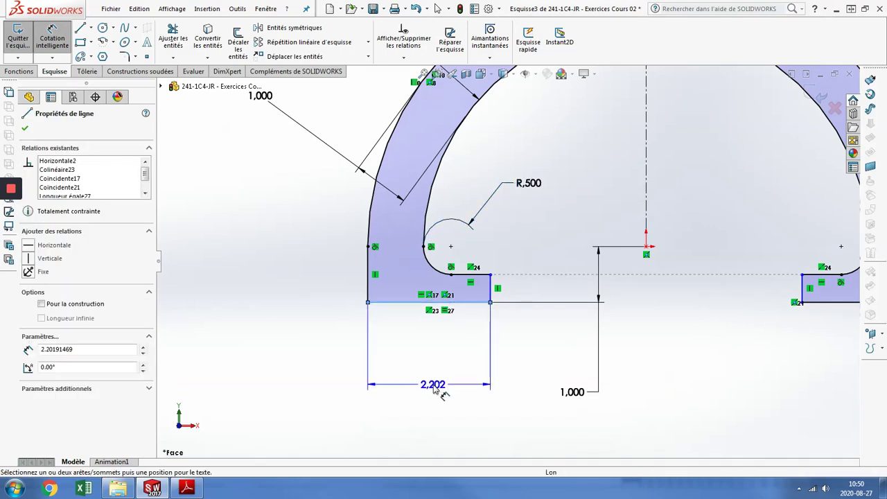
# Dimension the left foot's bottom line with a length of 2 inches, placing the dimension below it.
pyautogui.click(434, 388)
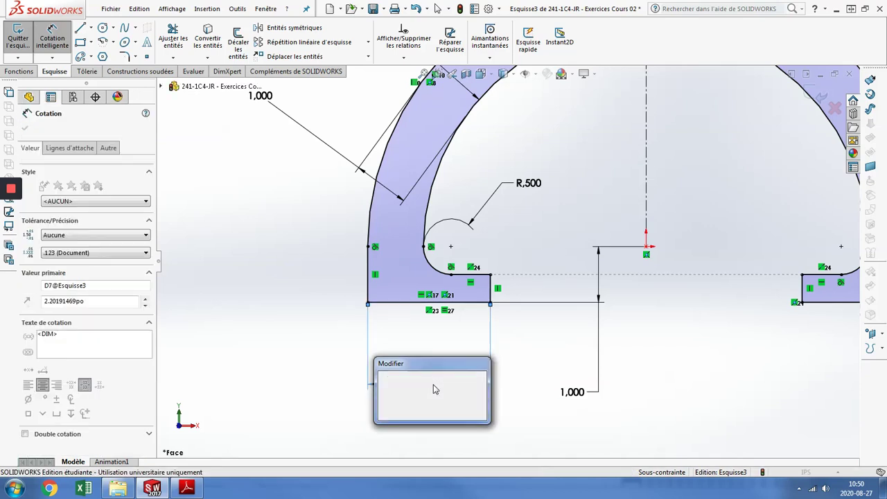
pyautogui.write('2')
pyautogui.press('Return')
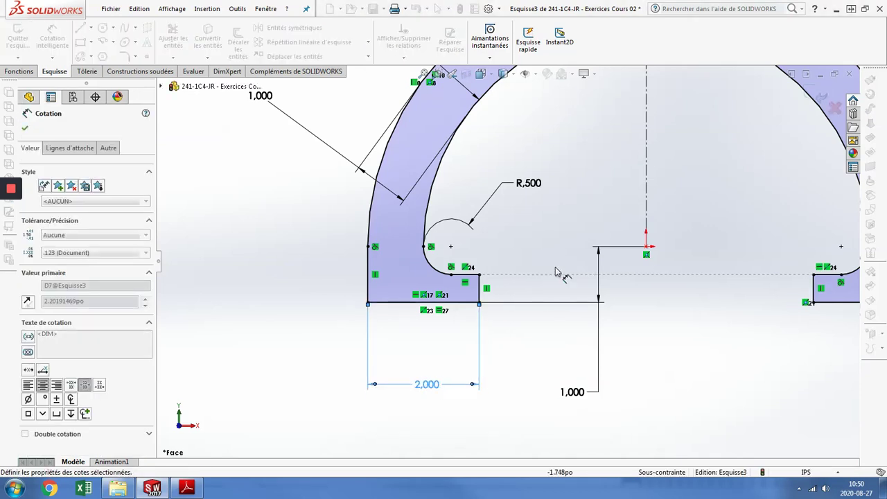
pyautogui.scroll(2, 576, 226)
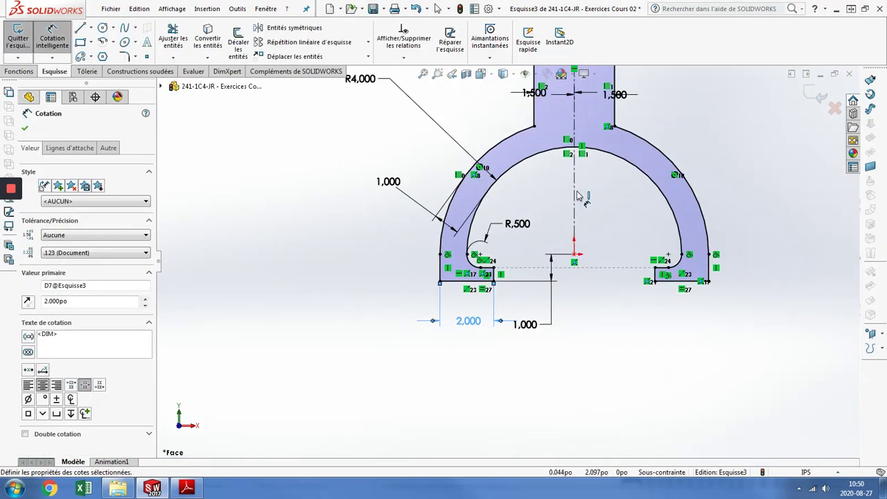
# Dimension the overall height from the left foot's bottom line to the neck's top line as 7 inches, placing it left of the profile.
pyautogui.scroll(1, 576, 186)
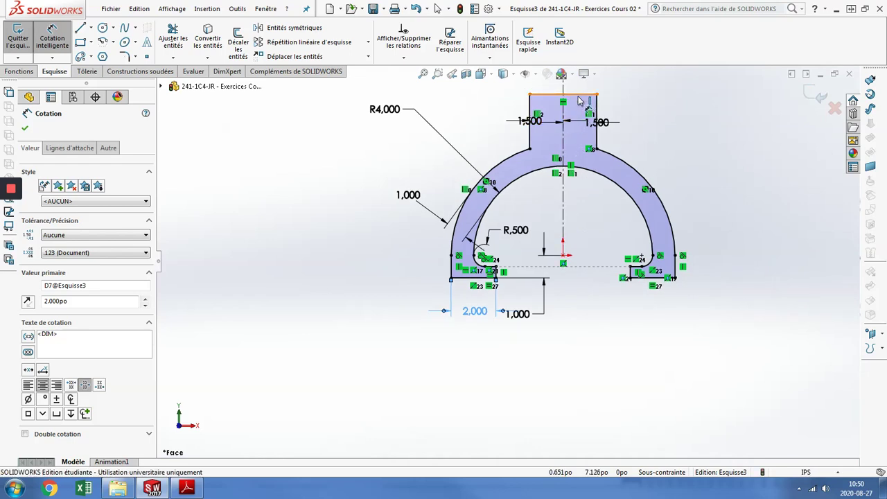
pyautogui.click(470, 278)
pyautogui.click(563, 94)
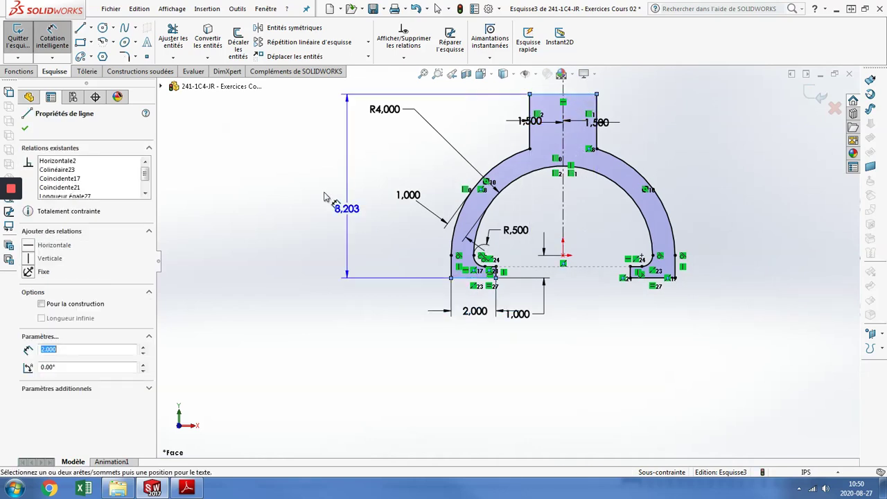
pyautogui.click(324, 192)
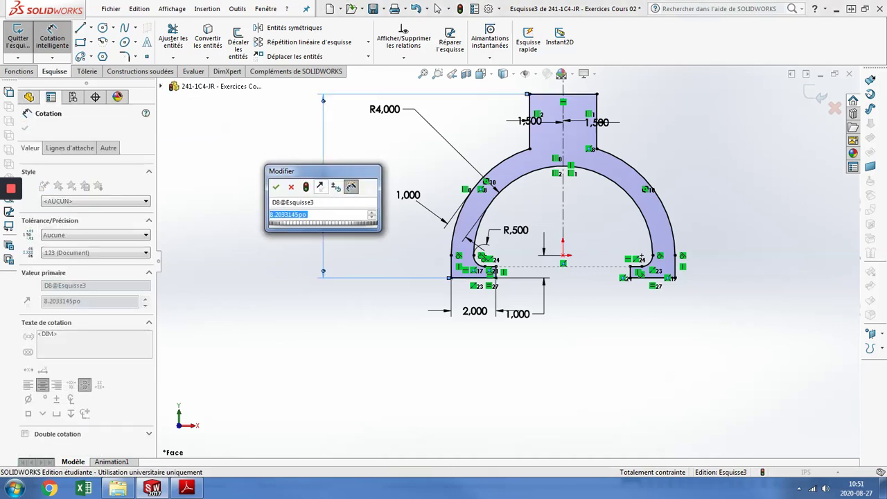
pyautogui.write('7')
pyautogui.press('Return')
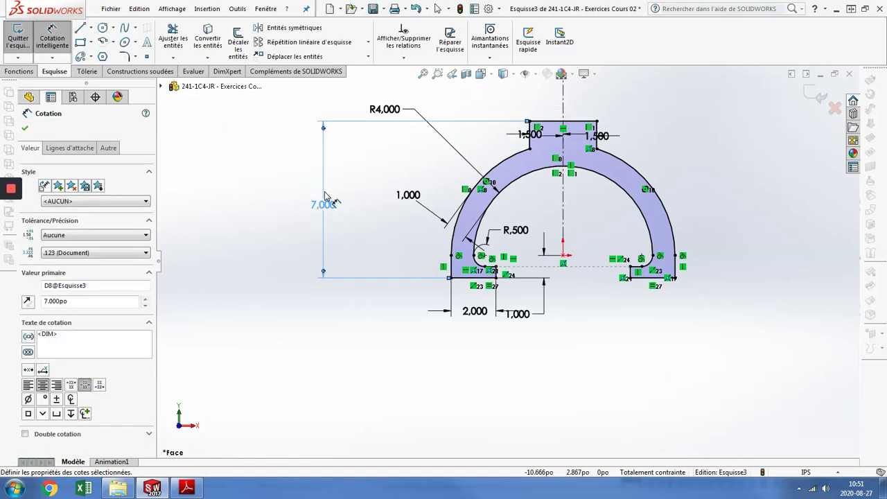
pyautogui.scroll(-3, 606, 163)
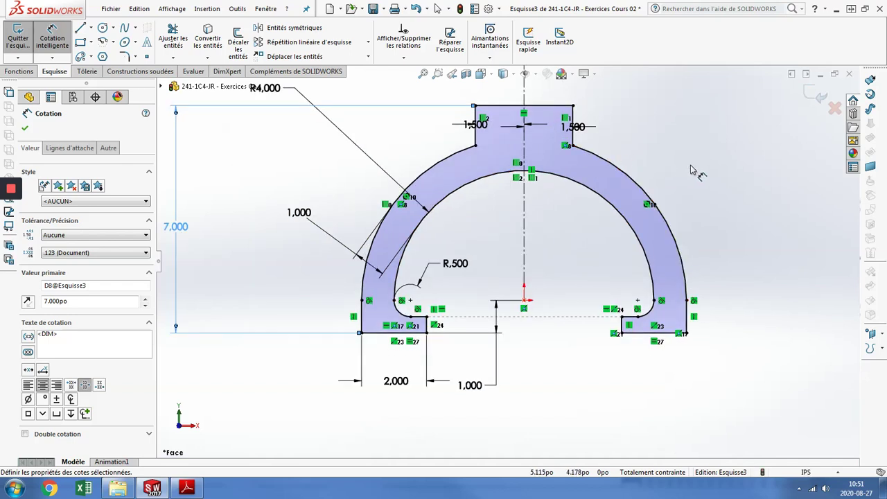
pyautogui.press('Escape')
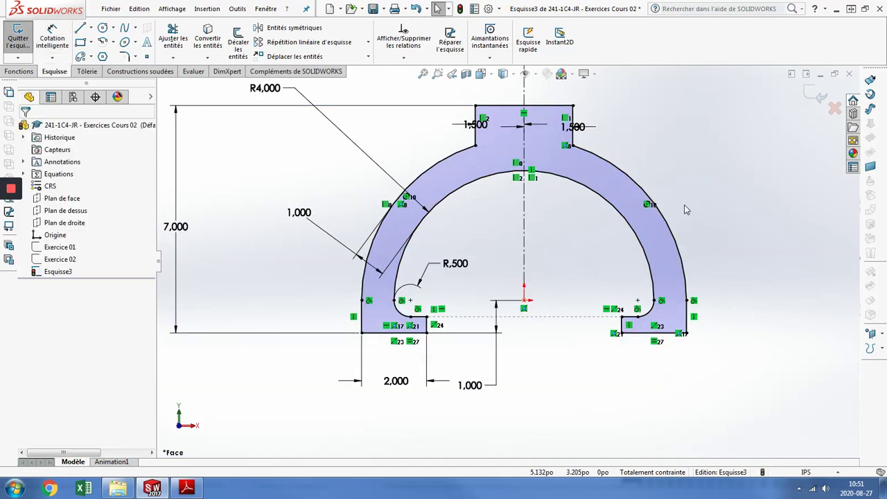